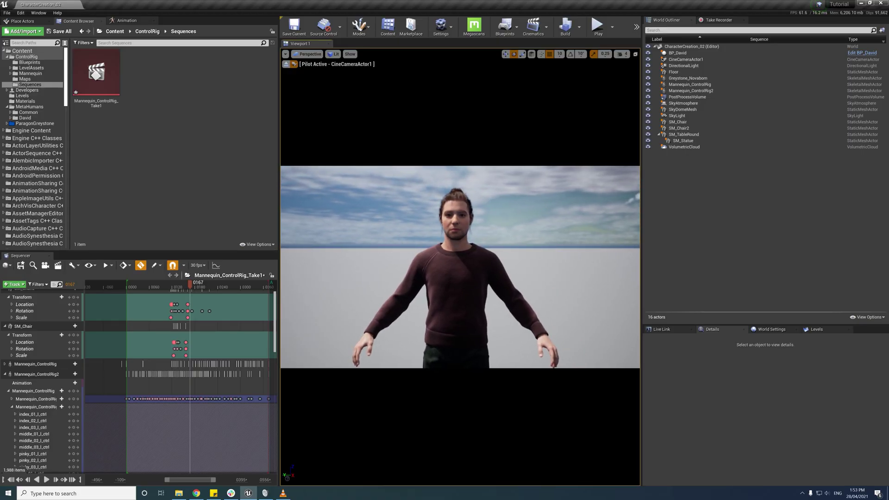
Step: Look over the MetaHuman, the armored character and the seated mannequins in the level viewport
{"action": "key", "text": "s"}
{"action": "key", "text": "d"}
{"action": "key", "text": "a"}
{"action": "key", "text": "w"}
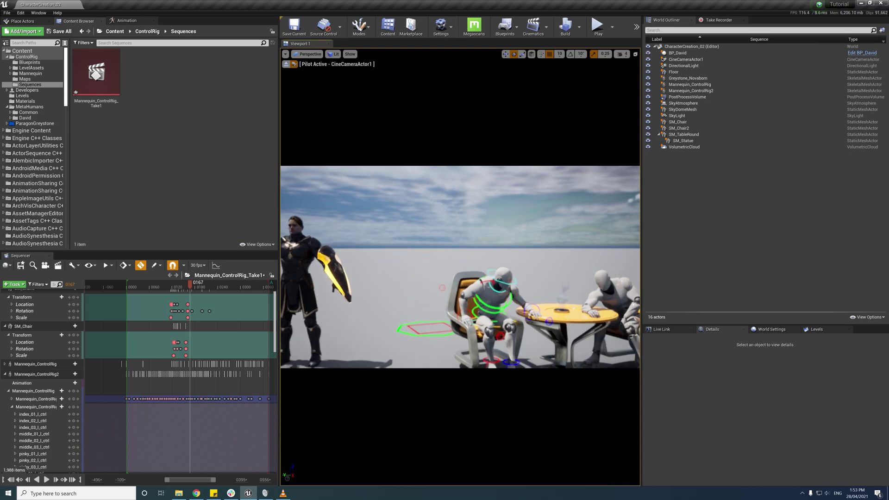
{"action": "key", "text": "w"}
{"action": "key", "text": "a"}
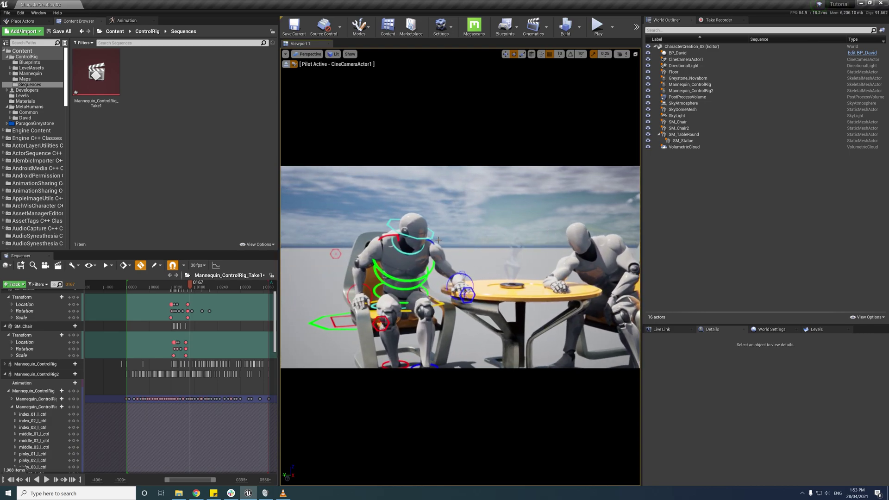
{"action": "left_click", "coordinate": [431, 237]}
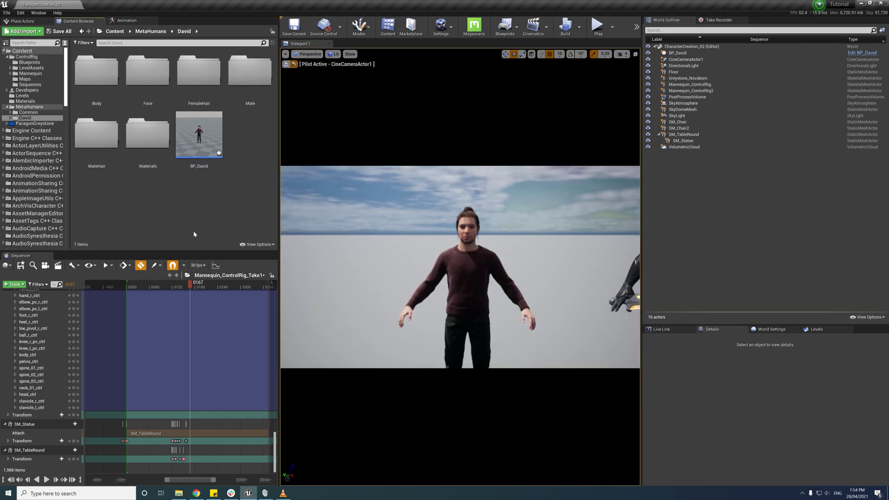
Step: Duplicate the BP_David blueprint in the MetaHumans/David folder and name the copy BP_David_CustomCharacter
{"action": "left_click", "coordinate": [196, 166]}
{"action": "key", "text": "ctrl+w"}
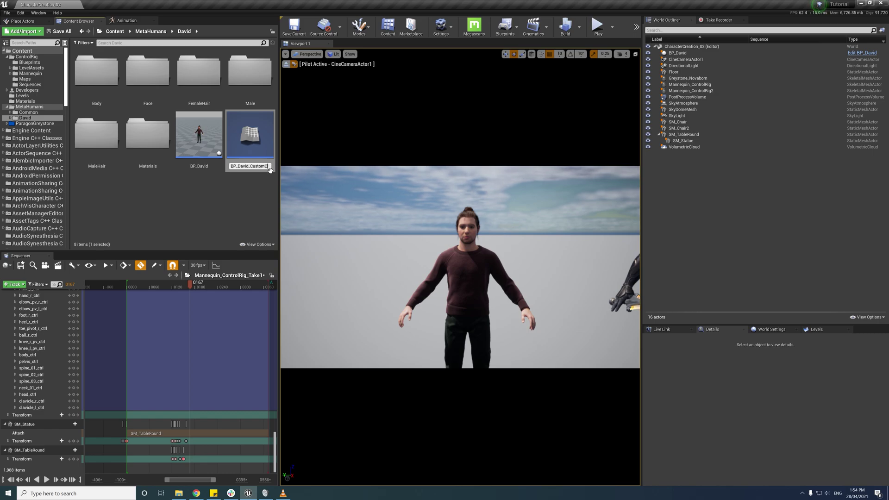
{"action": "type", "text": "BP_David_CustomC"}
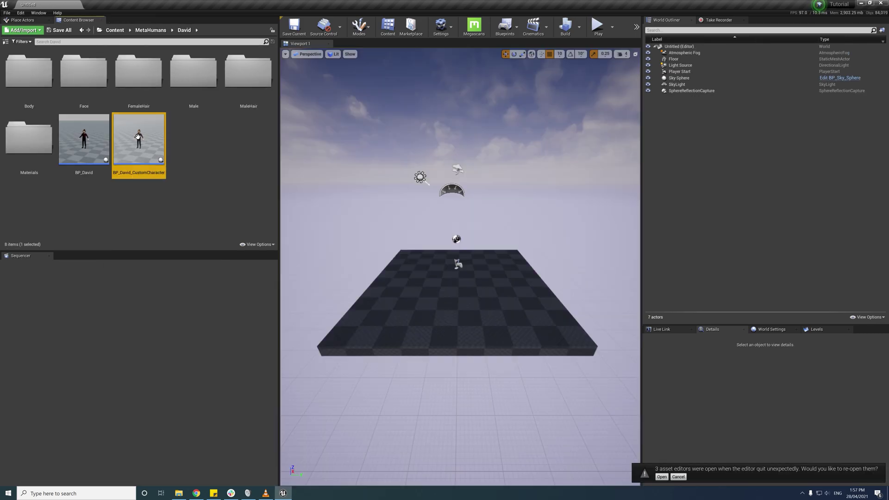
Step: Open the BP_David_CustomCharacter blueprint and delete its Torso, Legs and Feet components
{"action": "double_click", "coordinate": [141, 141]}
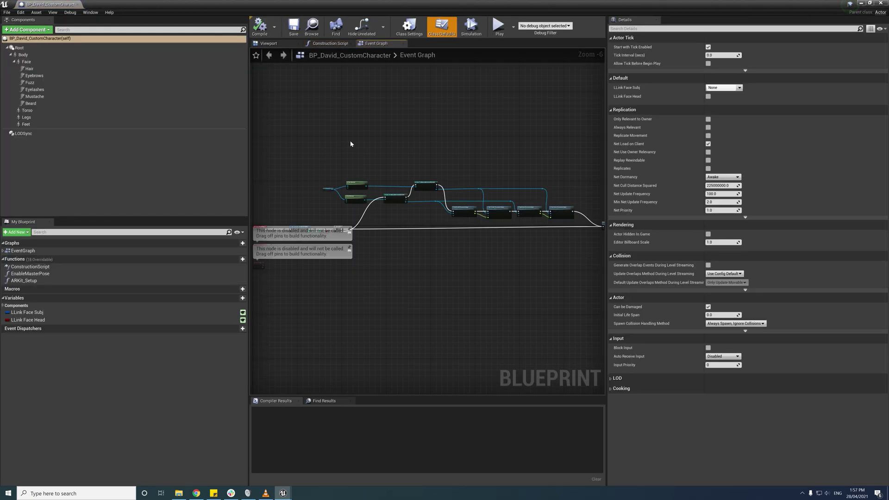
{"action": "right_click_drag", "start_coordinate": [428, 222], "coordinate": [483, 206]}
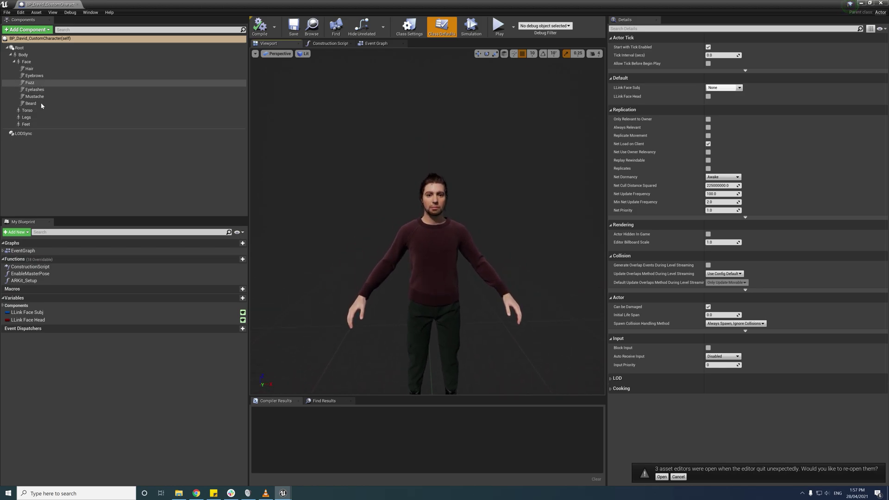
{"action": "left_click", "coordinate": [27, 110]}
{"action": "left_click", "coordinate": [26, 124], "text": "shift"}
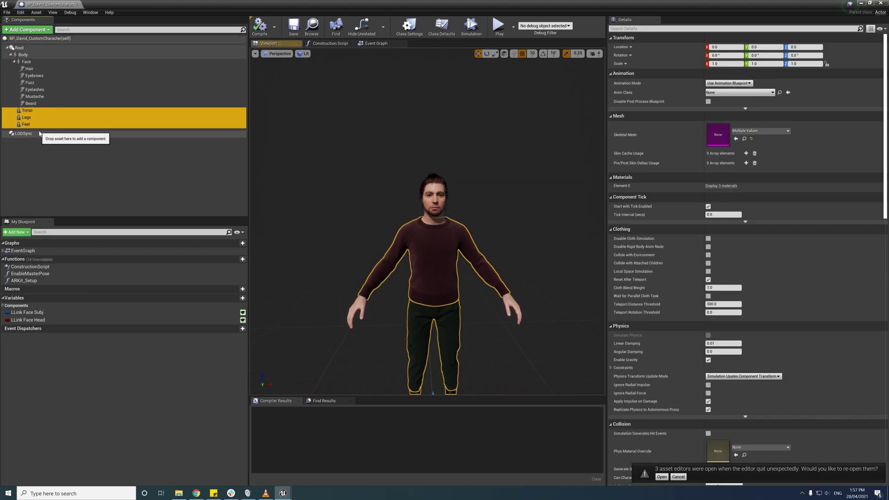
{"action": "key", "text": "Delete"}
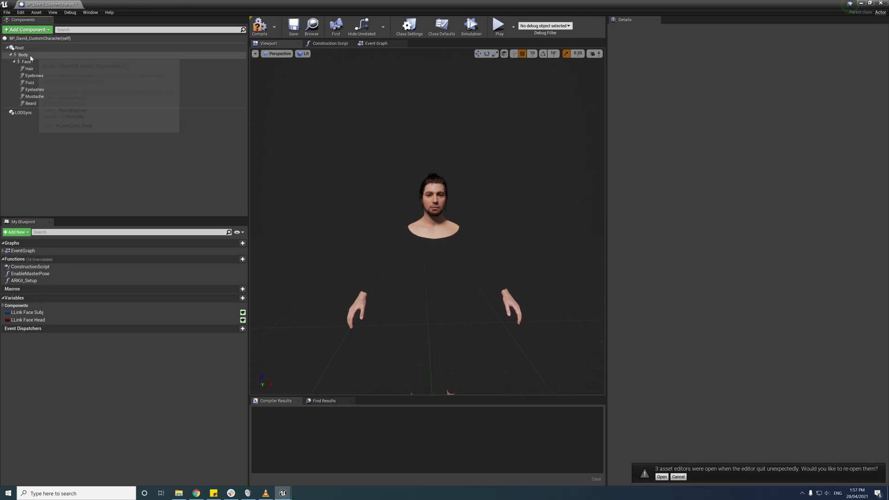
Step: Set the Body component's skeletal mesh to Greystone_Novaborn
{"action": "right_click_drag", "start_coordinate": [467, 226], "coordinate": [497, 230]}
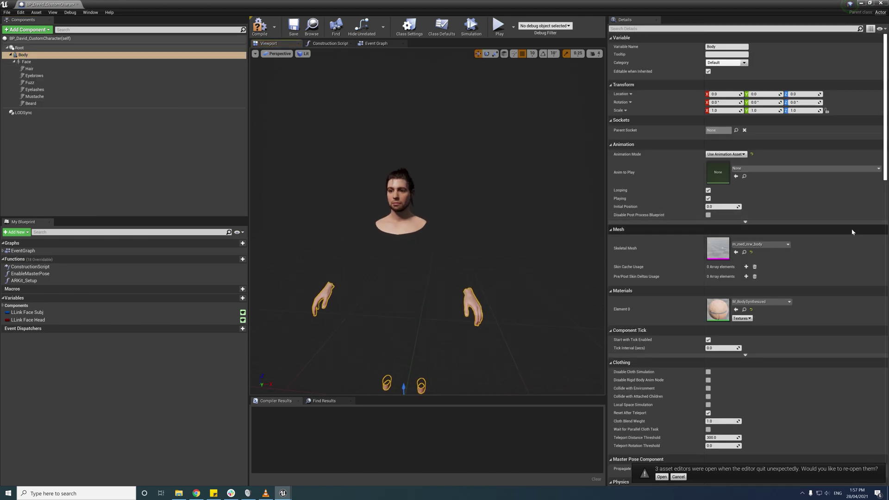
{"action": "left_click", "coordinate": [782, 244]}
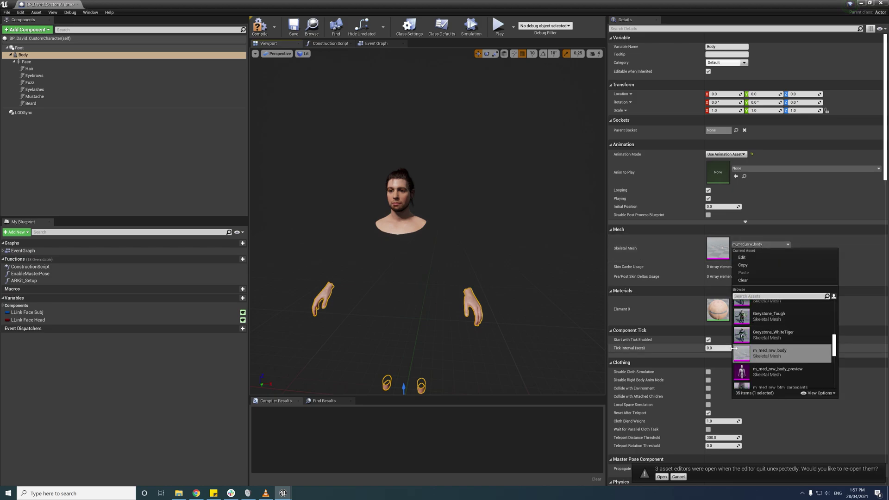
{"action": "scroll", "coordinate": [769, 337], "scroll_direction": "up", "scroll_amount": 3}
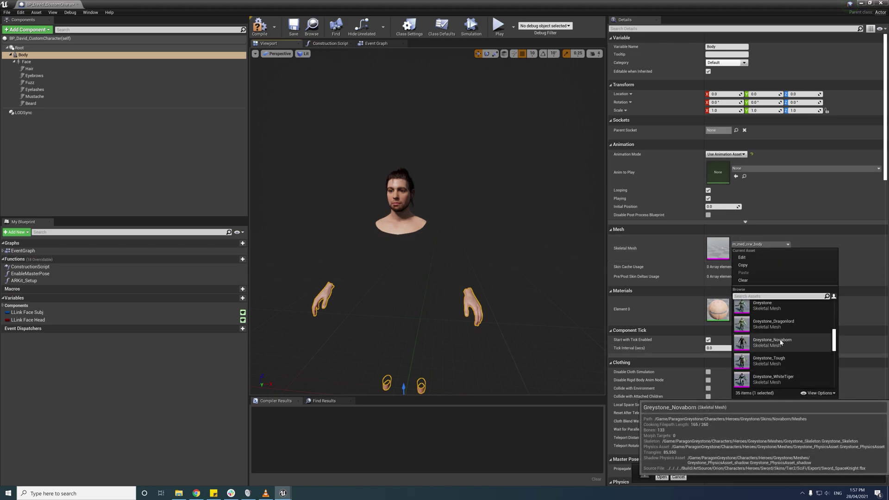
{"action": "left_click", "coordinate": [780, 343]}
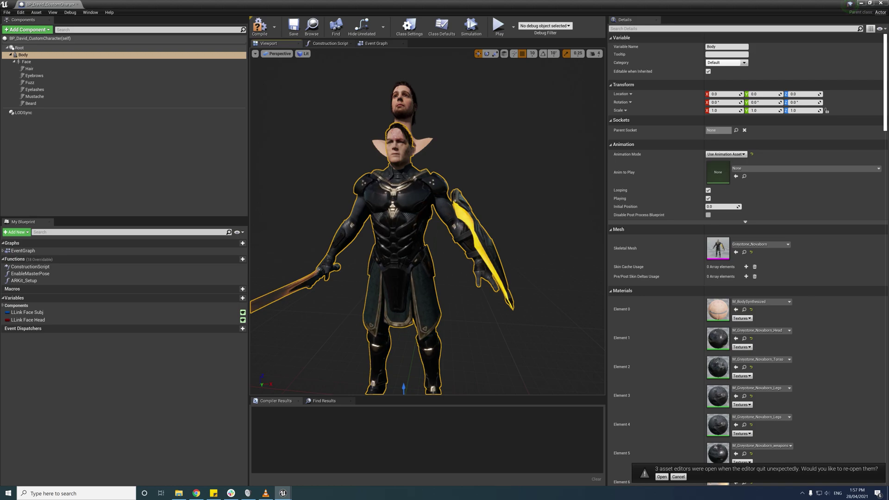
Step: Examine how the MetaHuman head lines up with the Greystone body in the blueprint viewport
{"action": "right_click_drag", "start_coordinate": [478, 248], "coordinate": [469, 215]}
{"action": "left_click", "coordinate": [478, 248]}
{"action": "key", "text": "w"}
{"action": "scroll", "coordinate": [468, 199], "scroll_direction": "down", "scroll_amount": 4}
{"action": "left_click", "coordinate": [467, 198]}
{"action": "key", "text": "s"}
{"action": "left_click", "coordinate": [455, 238]}
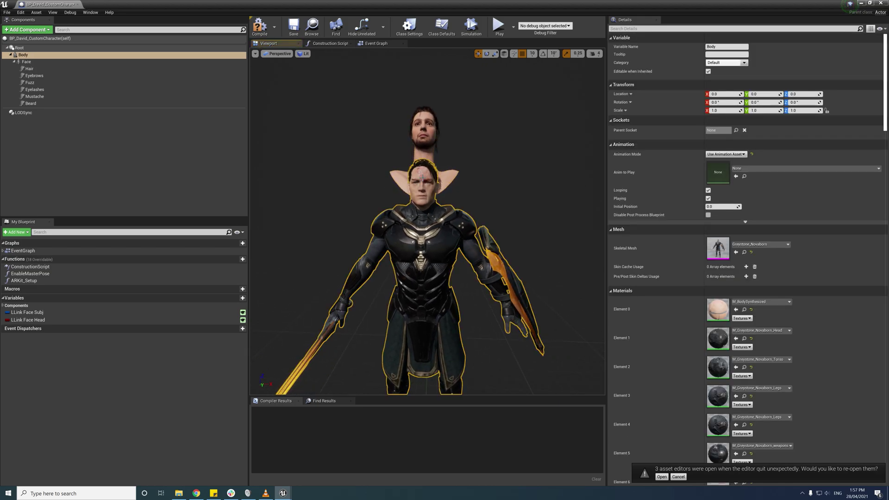
Step: Open the Greystone_Novaborn skeletal mesh for editing, with a close-up of its head
{"action": "double_click", "coordinate": [719, 252]}
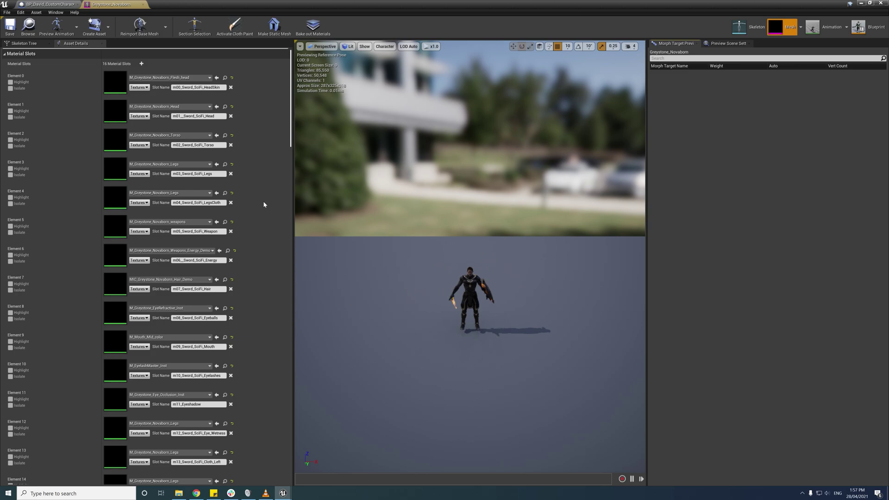
{"action": "scroll", "coordinate": [466, 248], "scroll_direction": "up", "scroll_amount": 5}
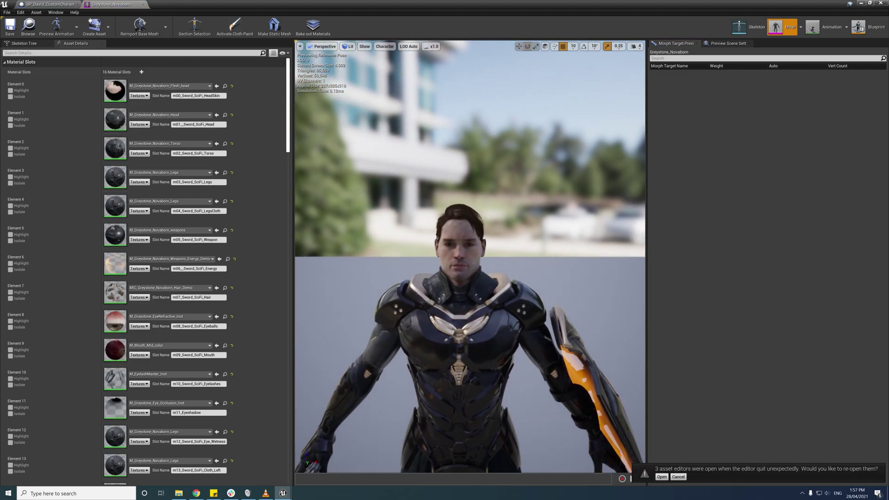
{"action": "scroll", "coordinate": [469, 257], "scroll_direction": "up", "scroll_amount": 5}
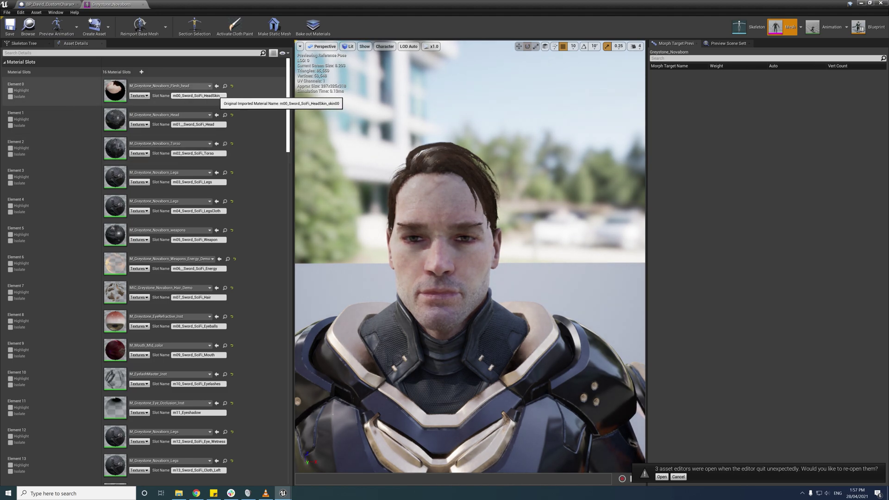
Step: Isolate material slot Element 0 temporarily to check which part of the mesh it covers, and restore the full mesh
{"action": "double_click", "coordinate": [212, 95]}
{"action": "left_click", "coordinate": [11, 96]}
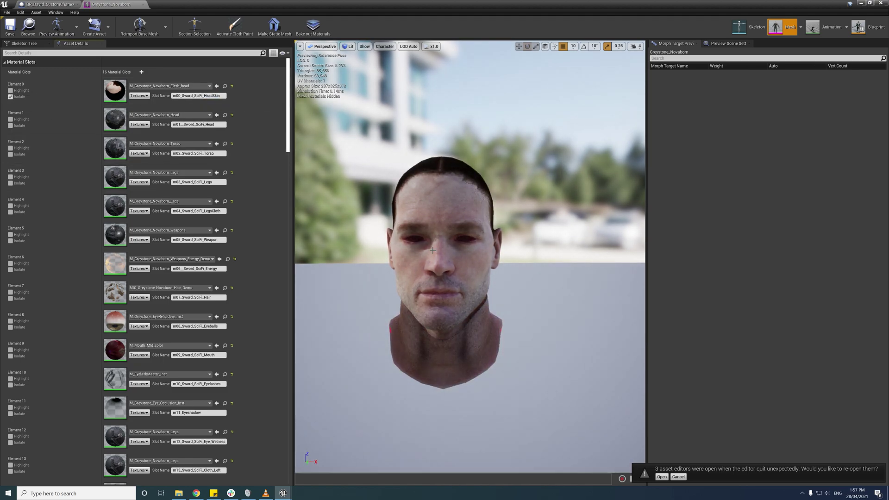
{"action": "left_click", "coordinate": [10, 97]}
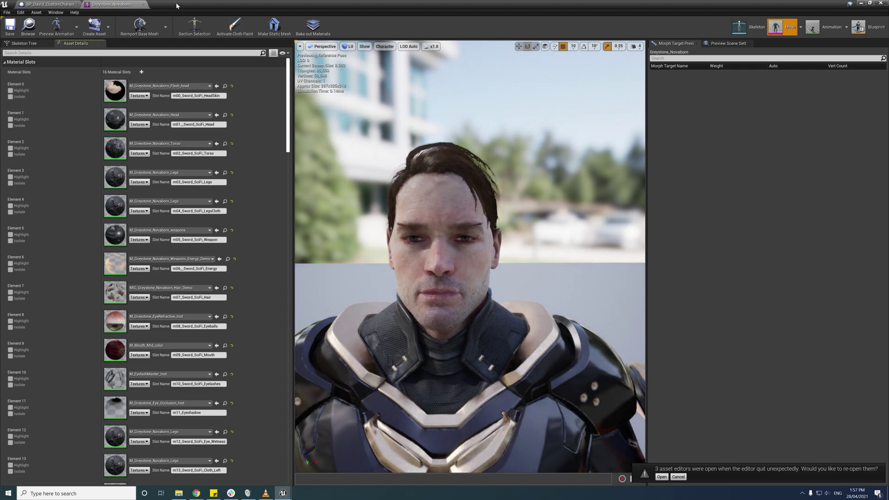
Step: Create a new material named Invis in the Content/Materials folder
{"action": "left_click_drag", "start_coordinate": [176, 5], "coordinate": [560, 68]}
{"action": "left_click", "coordinate": [145, 197]}
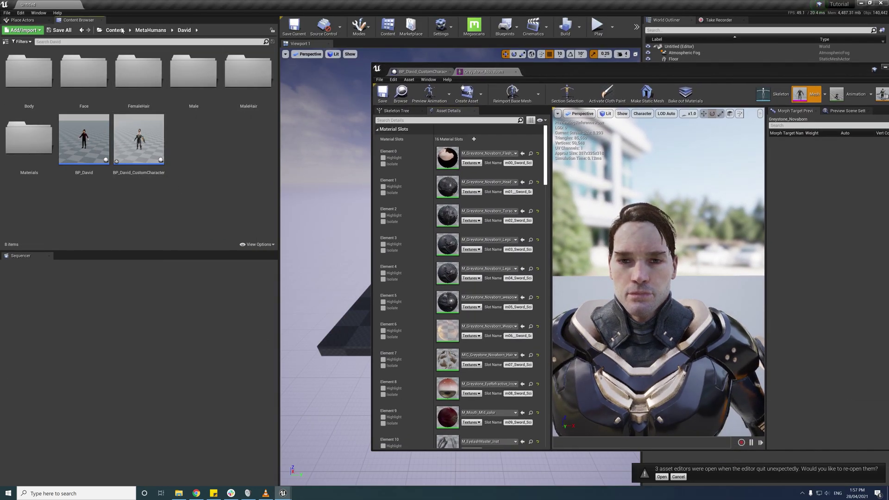
{"action": "double_click", "coordinate": [193, 74]}
{"action": "right_click", "coordinate": [60, 156]}
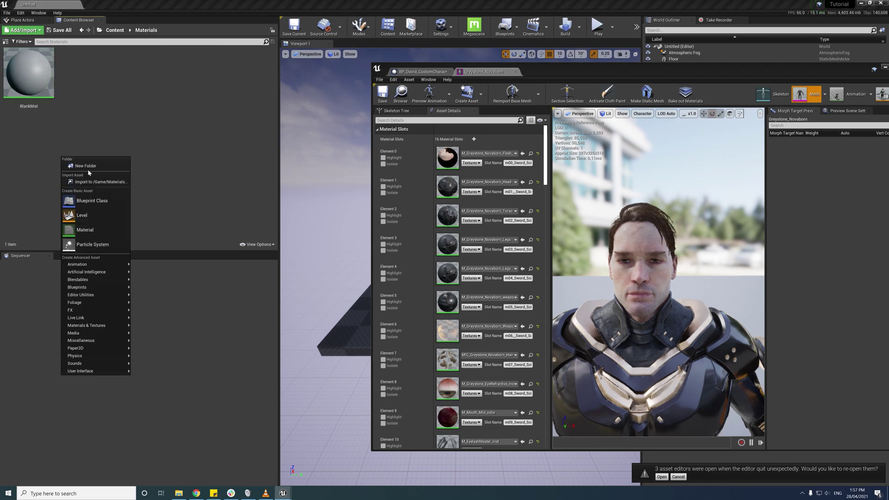
{"action": "left_click", "coordinate": [85, 230]}
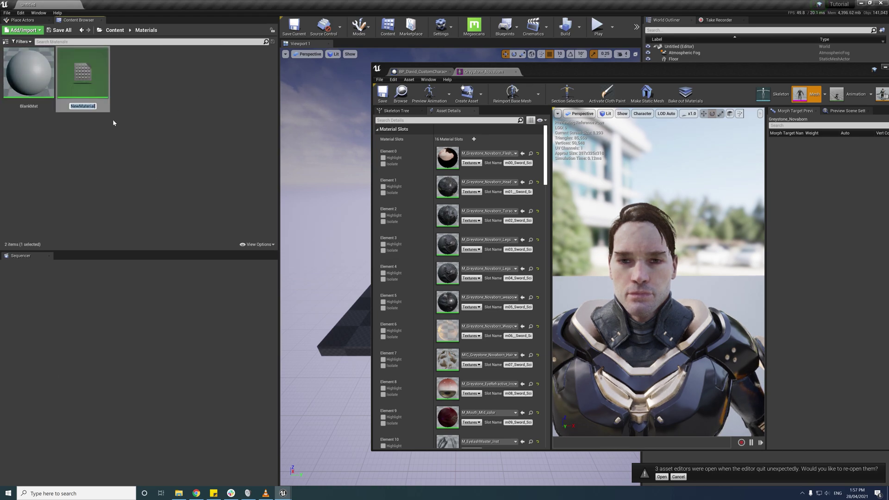
{"action": "type", "text": "Invis"}
{"action": "key", "text": "Return"}
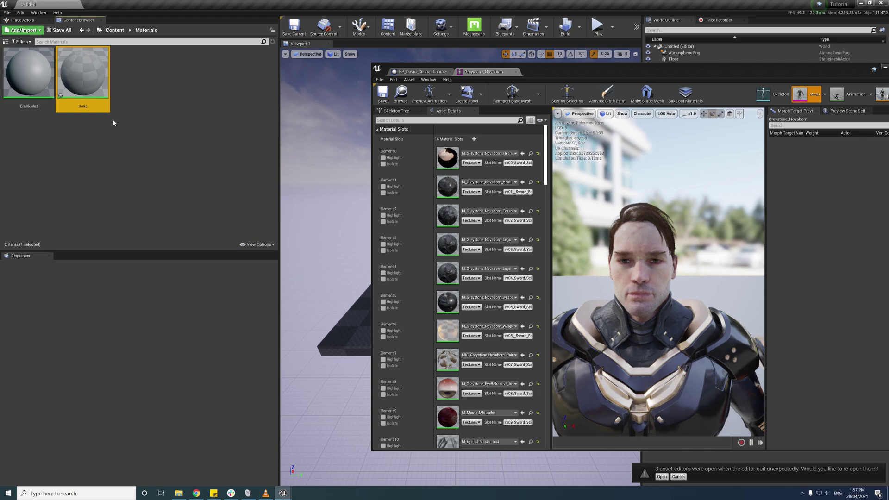
Step: Open the Invis material and set its blend mode to Masked
{"action": "key", "text": "Return"}
{"action": "left_click_drag", "start_coordinate": [639, 70], "coordinate": [439, 62]}
{"action": "left_click", "coordinate": [507, 213]}
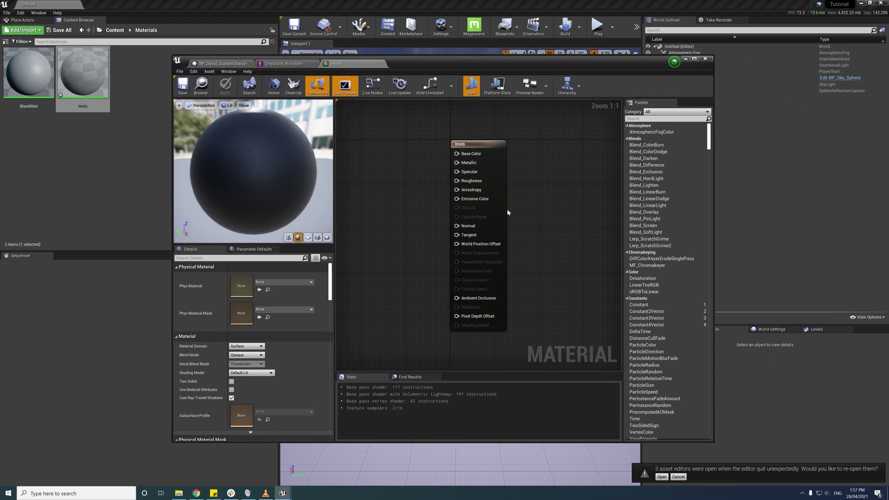
{"action": "left_click", "coordinate": [246, 355]}
{"action": "left_click", "coordinate": [240, 369]}
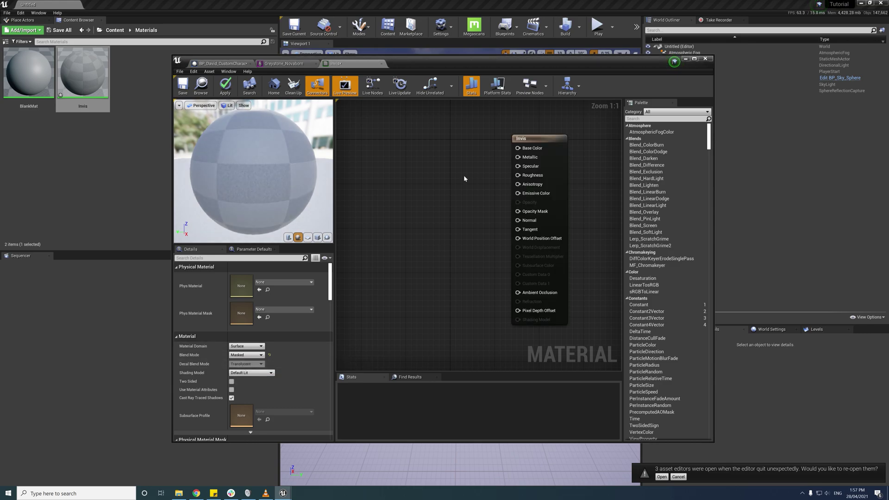
Step: Add a Constant node with value 0 and connect it to the material's Opacity Mask input
{"action": "left_click", "coordinate": [419, 217]}
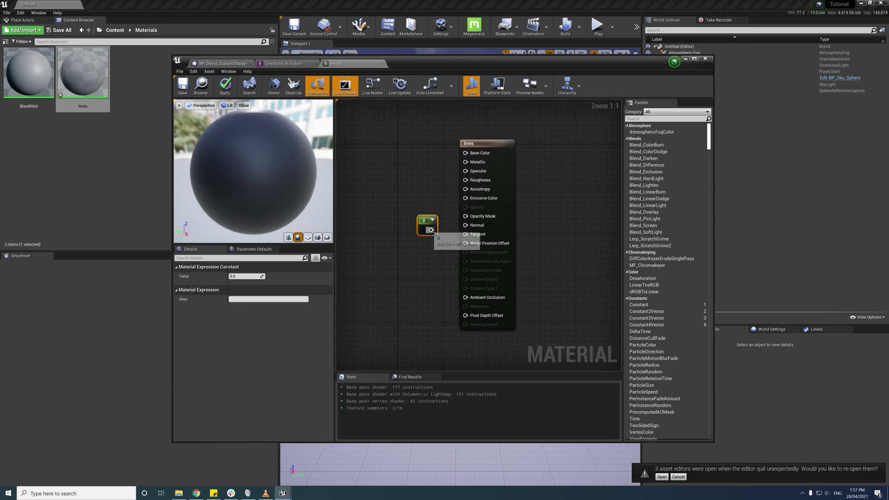
{"action": "left_click_drag", "start_coordinate": [478, 217], "coordinate": [468, 219]}
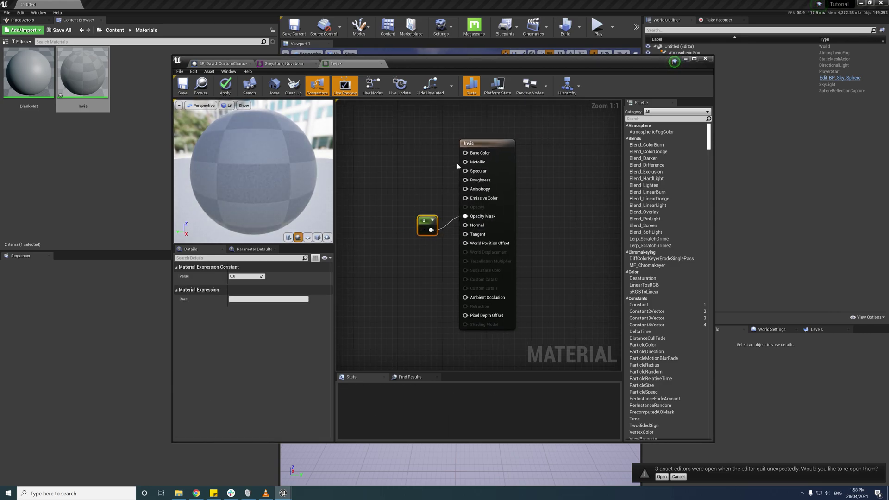
{"action": "left_click", "coordinate": [378, 162]}
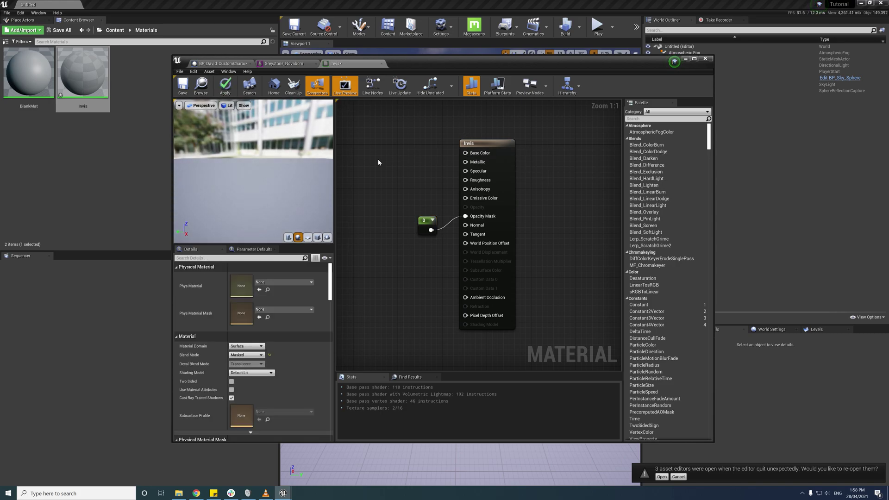
Step: Set the Invis material's shading model to Unlit, then apply and save the material
{"action": "left_click", "coordinate": [251, 373]}
{"action": "left_click", "coordinate": [245, 378]}
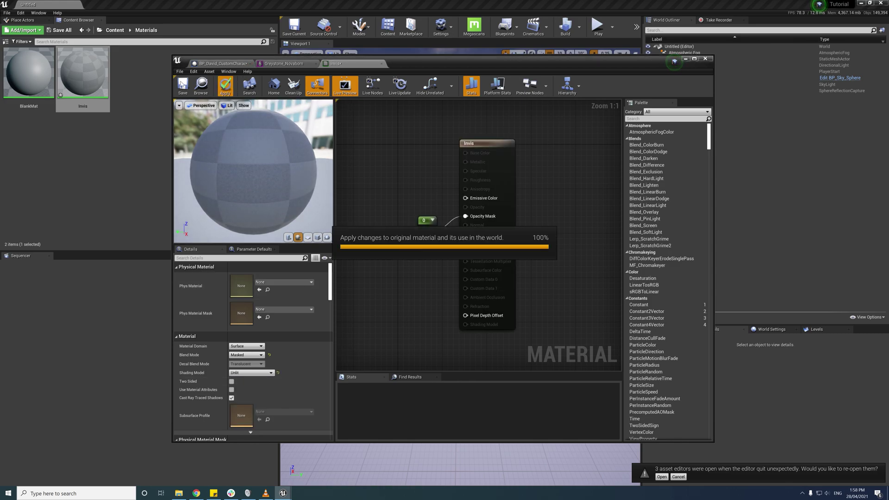
{"action": "left_click", "coordinate": [183, 84]}
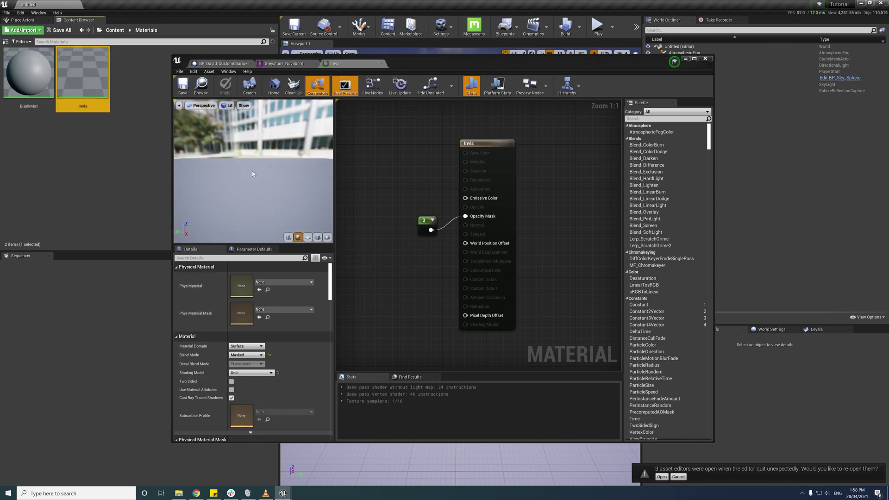
Step: Assign the Invis material to Element 0, the head skin slot, of the Greystone_Novaborn mesh
{"action": "left_click", "coordinate": [283, 64]}
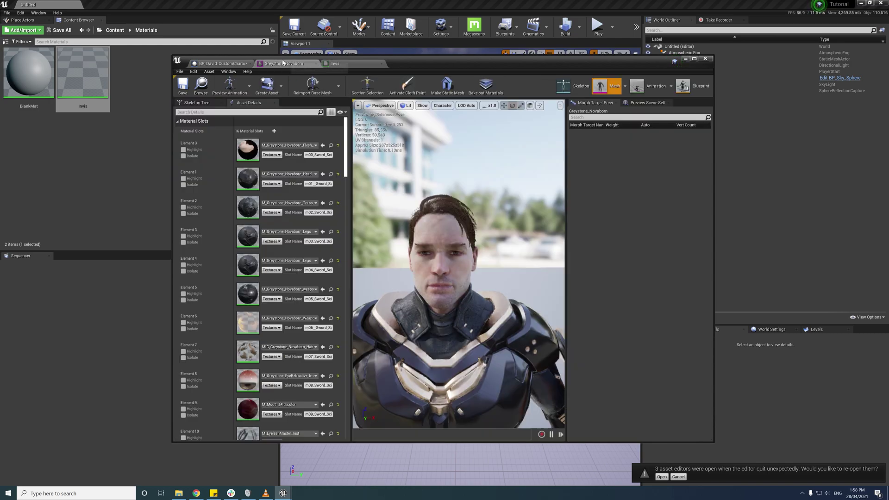
{"action": "double_click", "coordinate": [475, 65]}
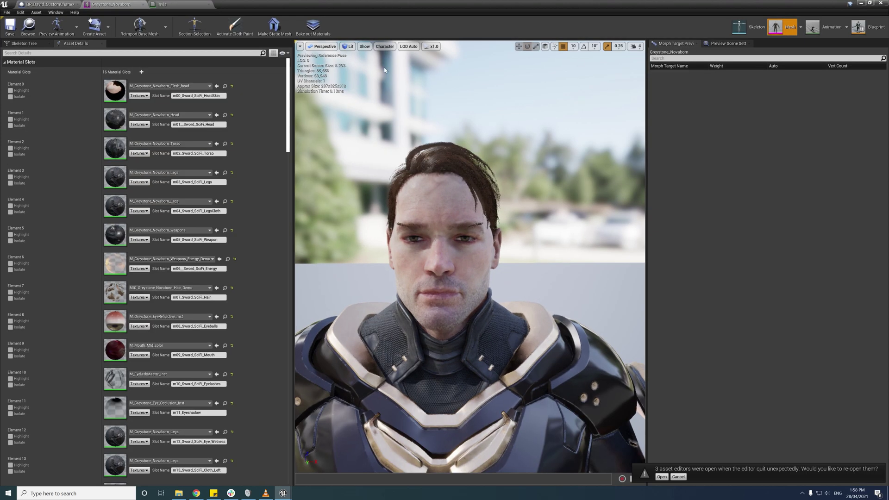
{"action": "left_click", "coordinate": [174, 87]}
{"action": "type", "text": "invis"}
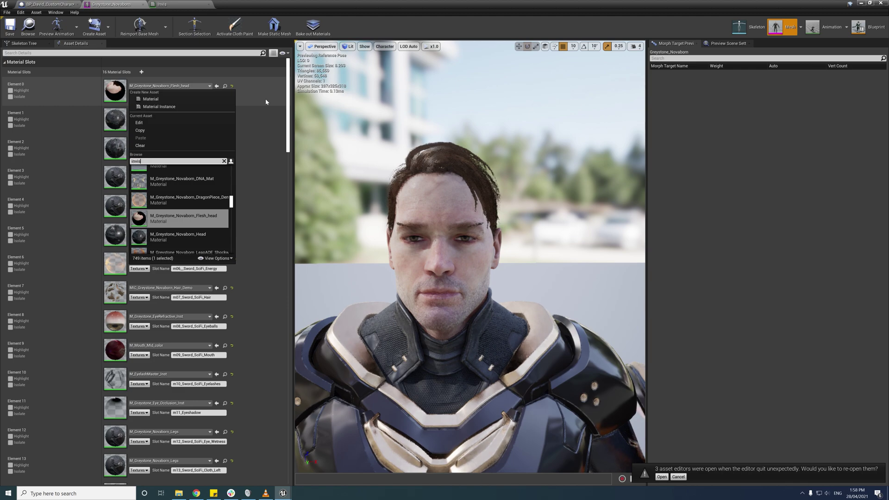
{"action": "left_click", "coordinate": [183, 170]}
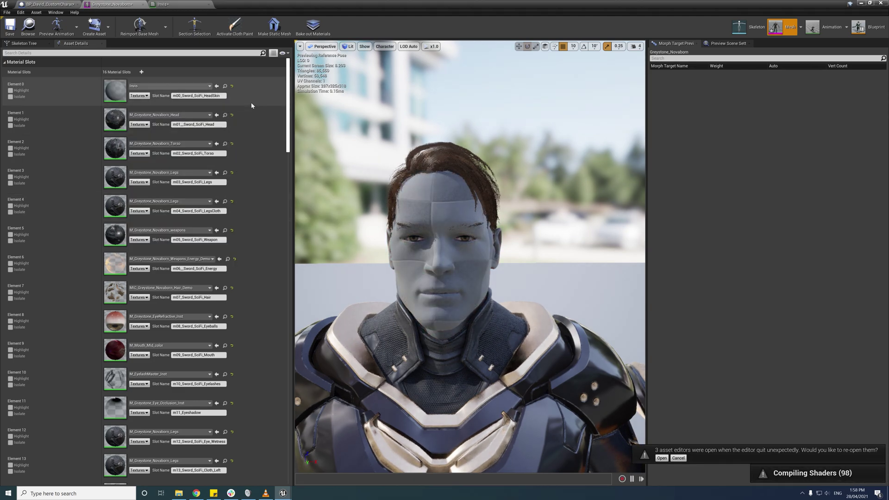
{"action": "left_click_drag", "start_coordinate": [290, 107], "coordinate": [288, 108]}
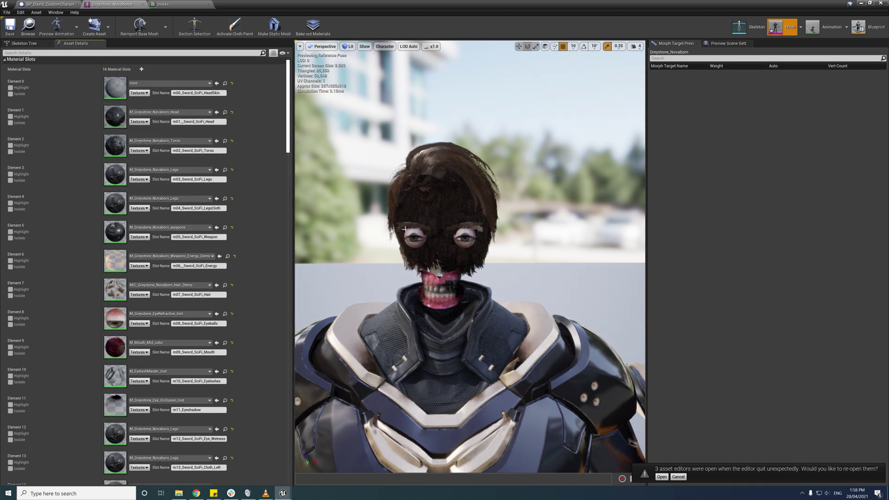
Step: Isolate material Elements 1, 2, 6 and 7 one at a time to check which parts of the Greystone_Novaborn mesh they cover
{"action": "mouse_move", "coordinate": [462, 271]}
{"action": "left_mouse_down", "text": "alt"}
{"action": "mouse_move", "coordinate": [551, 273]}
{"action": "mouse_move", "coordinate": [562, 263]}
{"action": "mouse_move", "coordinate": [458, 268]}
{"action": "left_mouse_up", "text": "alt"}
{"action": "mouse_move", "coordinate": [442, 274]}
{"action": "right_mouse_down"}
{"action": "mouse_move", "coordinate": [412, 270]}
{"action": "mouse_move", "coordinate": [442, 273]}
{"action": "right_mouse_up"}
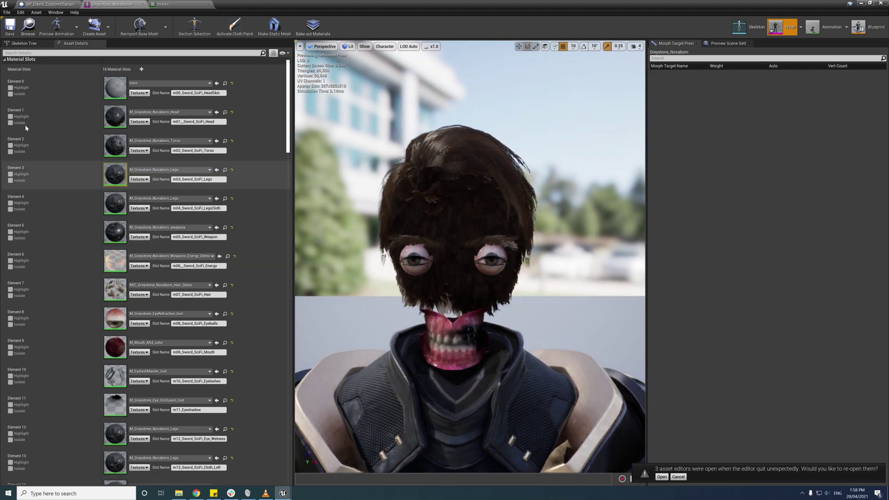
{"action": "left_click", "coordinate": [10, 123]}
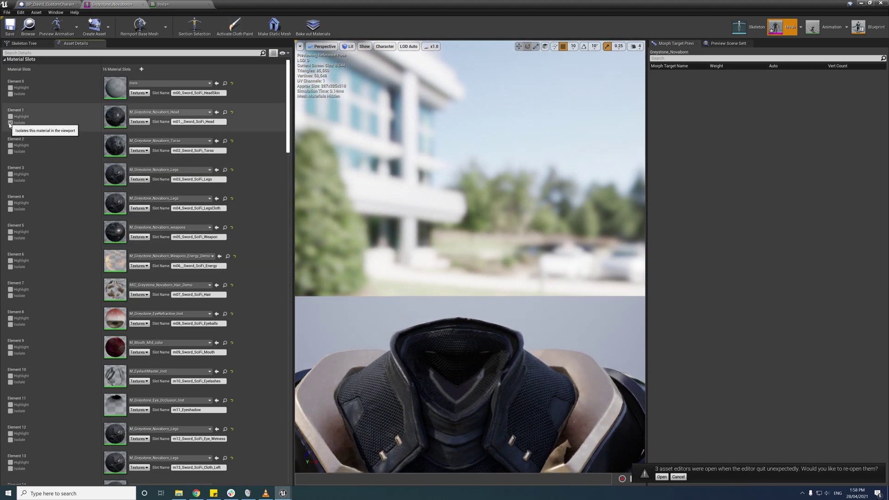
{"action": "left_click", "coordinate": [10, 123]}
{"action": "left_click", "coordinate": [10, 151]}
{"action": "left_click", "coordinate": [10, 152]}
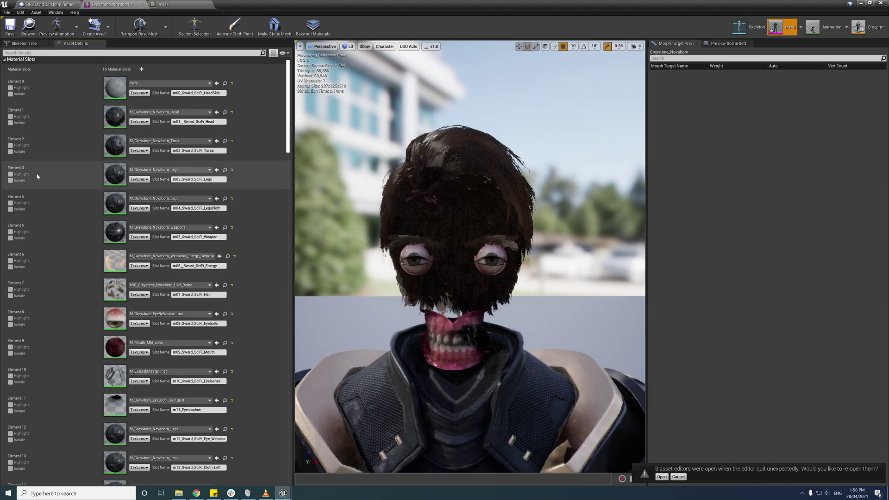
{"action": "scroll", "coordinate": [35, 174], "scroll_direction": "down", "scroll_amount": 2}
{"action": "scroll", "coordinate": [36, 174], "scroll_direction": "down", "scroll_amount": 1}
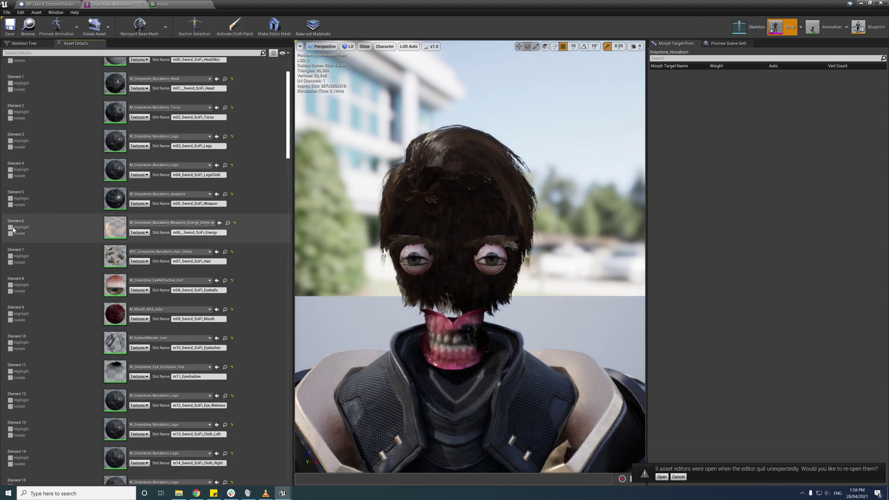
{"action": "left_click", "coordinate": [10, 233]}
{"action": "left_click", "coordinate": [10, 233]}
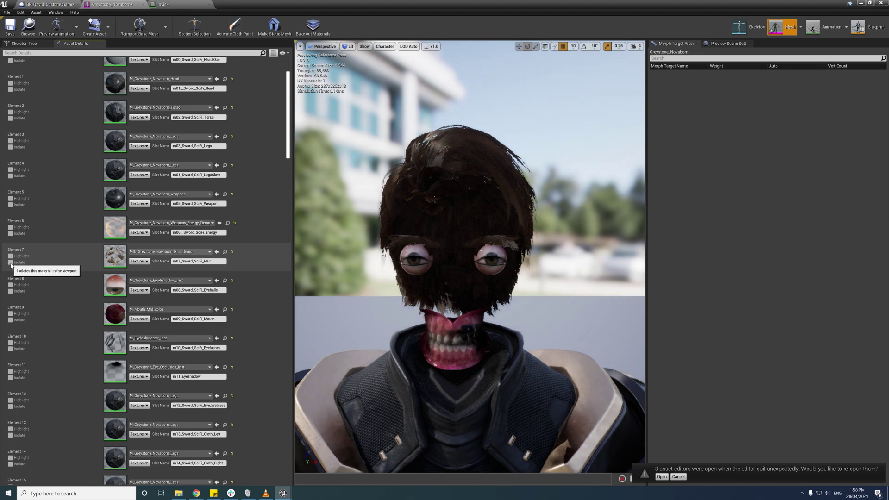
{"action": "left_click", "coordinate": [10, 262]}
{"action": "left_click", "coordinate": [10, 263]}
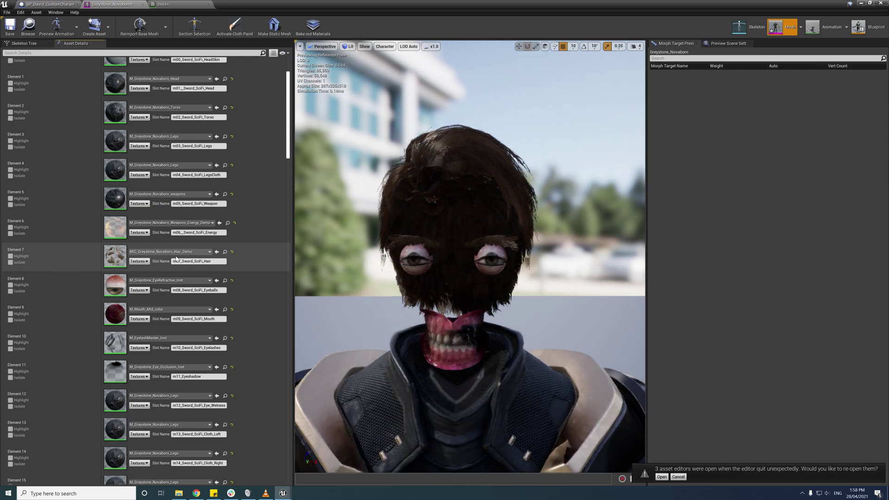
Step: Assign the Invis material to Element 7, the hair slot, and Element 8, the eyeballs slot
{"action": "left_click", "coordinate": [187, 251]}
{"action": "type", "text": "invis"}
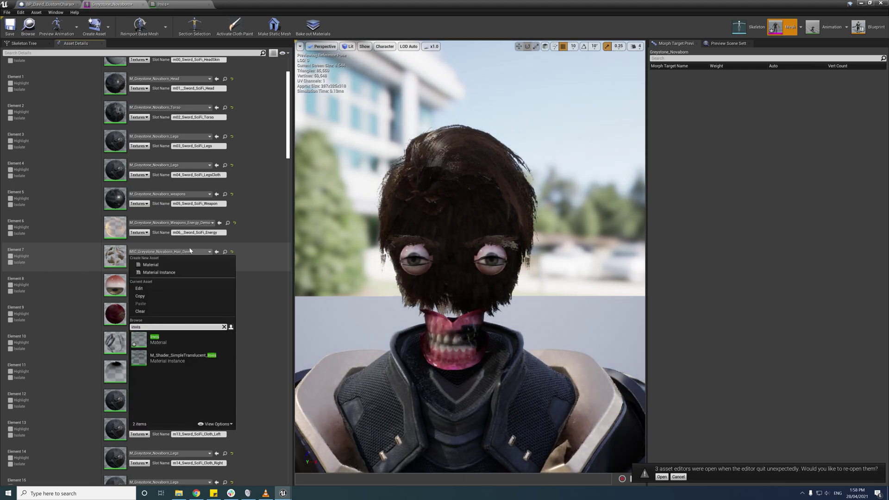
{"action": "left_click", "coordinate": [183, 338]}
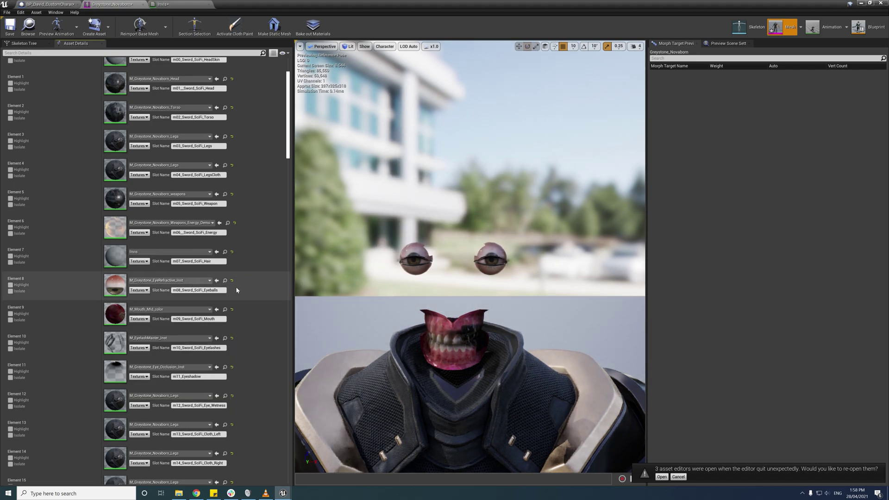
{"action": "left_click", "coordinate": [173, 281]}
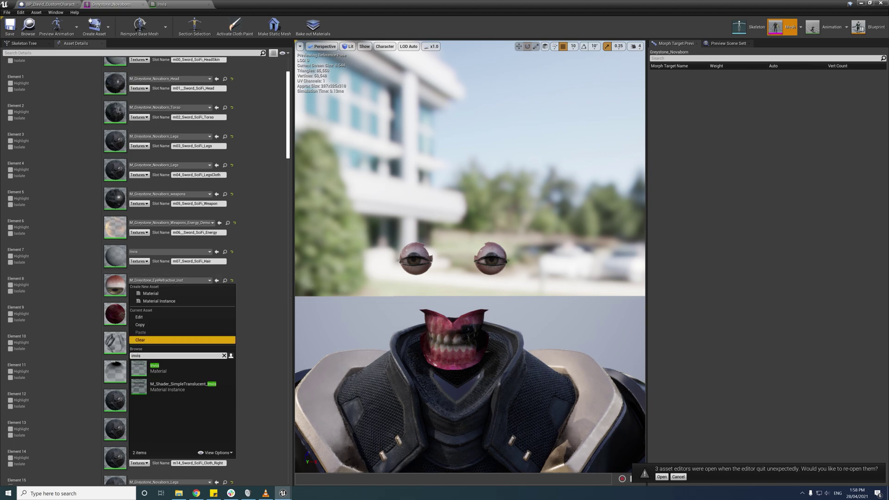
{"action": "left_click", "coordinate": [183, 367]}
Step: Assign the Invis material selected in the Content Browser to Elements 9 through 12: mouth, eyelashes, eyeshadow and eye wetness
{"action": "double_click", "coordinate": [240, 3]}
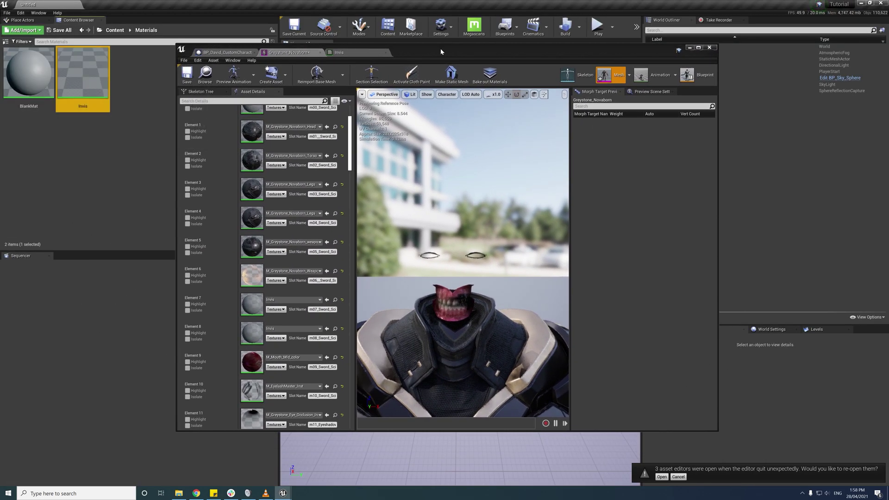
{"action": "double_click", "coordinate": [440, 50]}
{"action": "scroll", "coordinate": [181, 323], "scroll_direction": "down", "scroll_amount": 1}
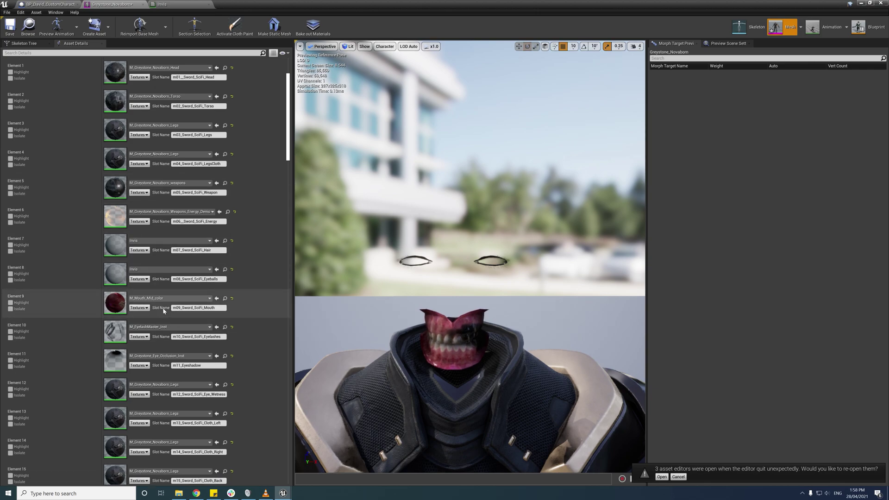
{"action": "left_click", "coordinate": [216, 298]}
{"action": "scroll", "coordinate": [232, 303], "scroll_direction": "down", "scroll_amount": 5}
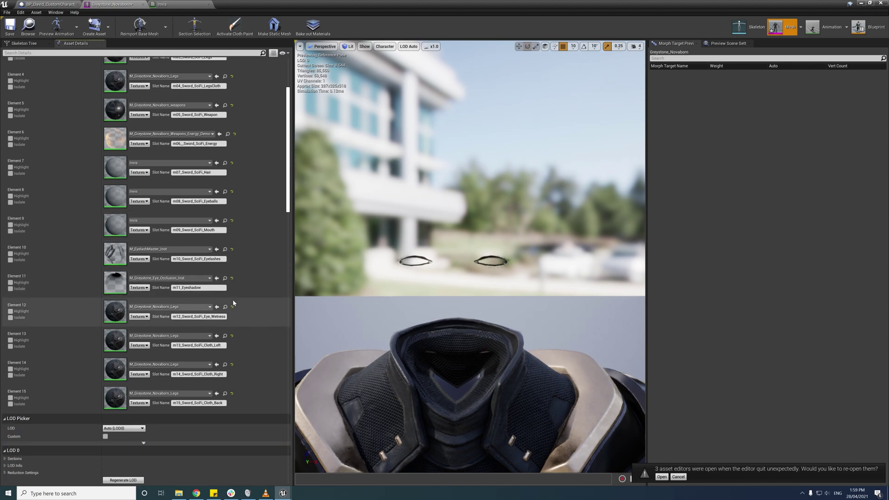
{"action": "left_click", "coordinate": [217, 249]}
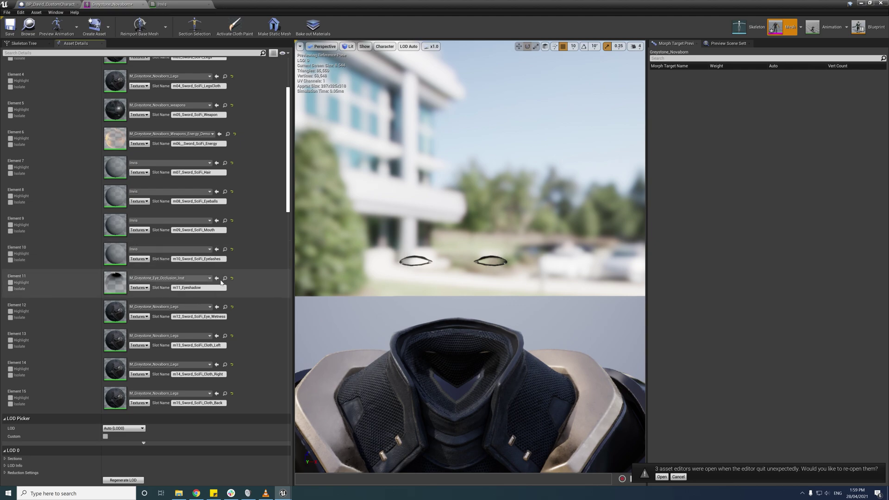
{"action": "left_click", "coordinate": [217, 278]}
{"action": "scroll", "coordinate": [217, 278], "scroll_direction": "down", "scroll_amount": 3}
{"action": "left_click", "coordinate": [216, 254]}
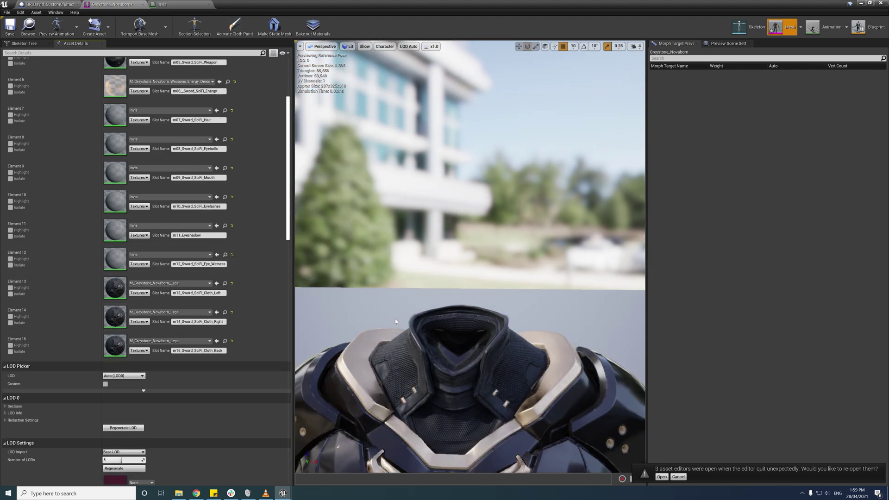
{"action": "key", "text": "s"}
{"action": "right_click_drag", "start_coordinate": [462, 259], "coordinate": [437, 280]}
{"action": "key", "text": "d"}
{"action": "left_click_drag", "start_coordinate": [526, 243], "coordinate": [539, 245]}
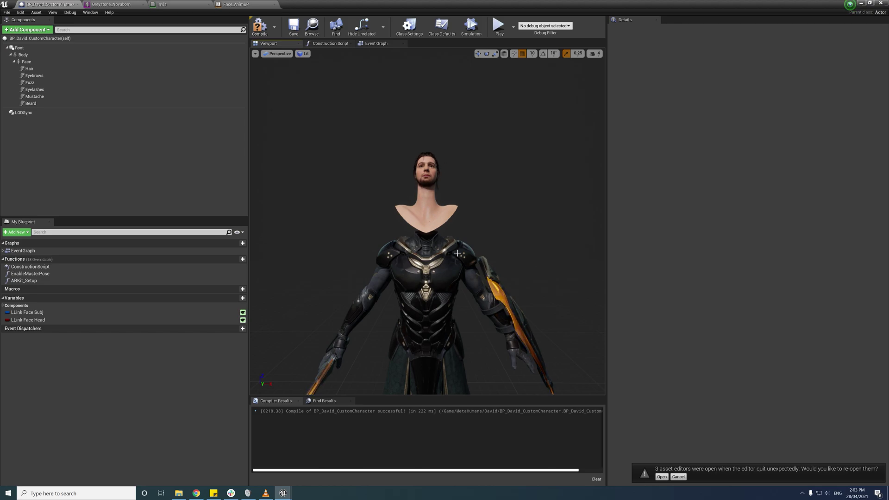
Step: Open the Face component's David_FaceMesh from the character blueprint, then open the AnimGraph of its Face_AnimBP animation blueprint
{"action": "left_click", "coordinate": [427, 218]}
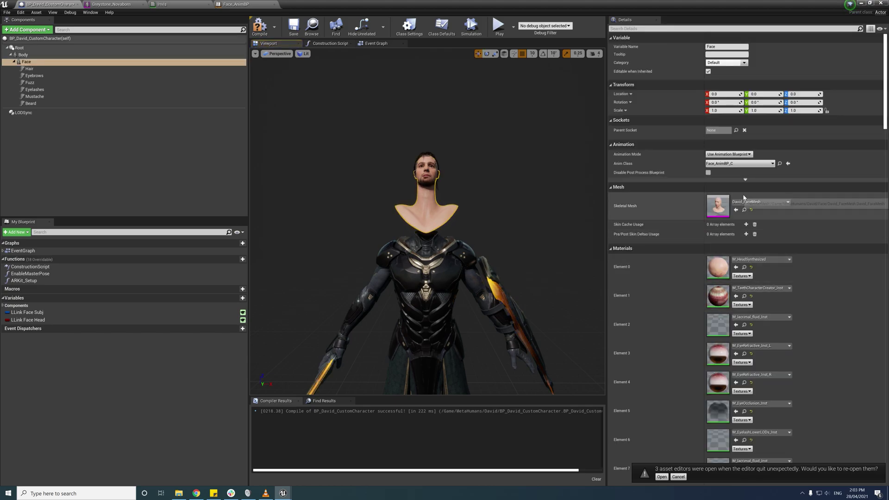
{"action": "double_click", "coordinate": [721, 213]}
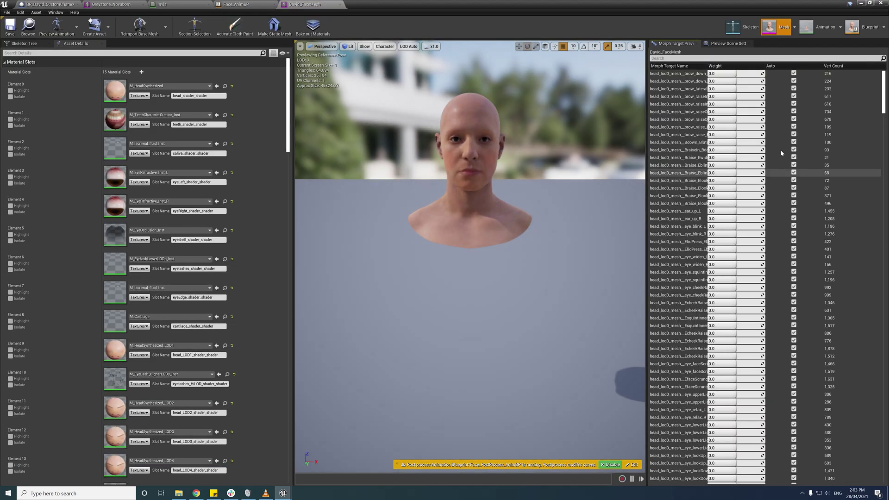
{"action": "left_click", "coordinate": [862, 27]}
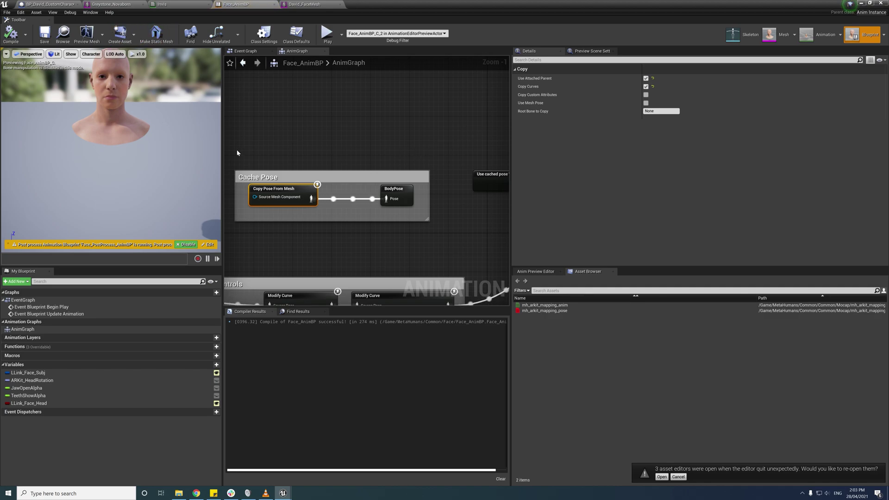
{"action": "left_click", "coordinate": [243, 63]}
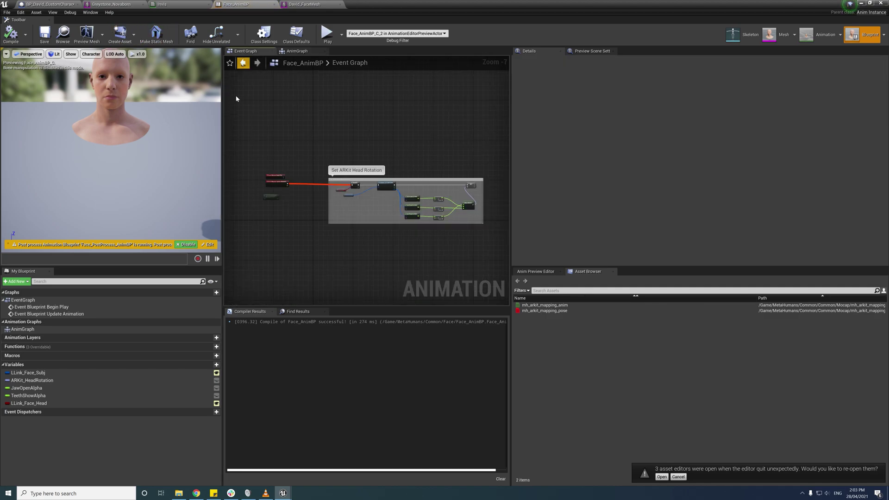
{"action": "left_click", "coordinate": [298, 51]}
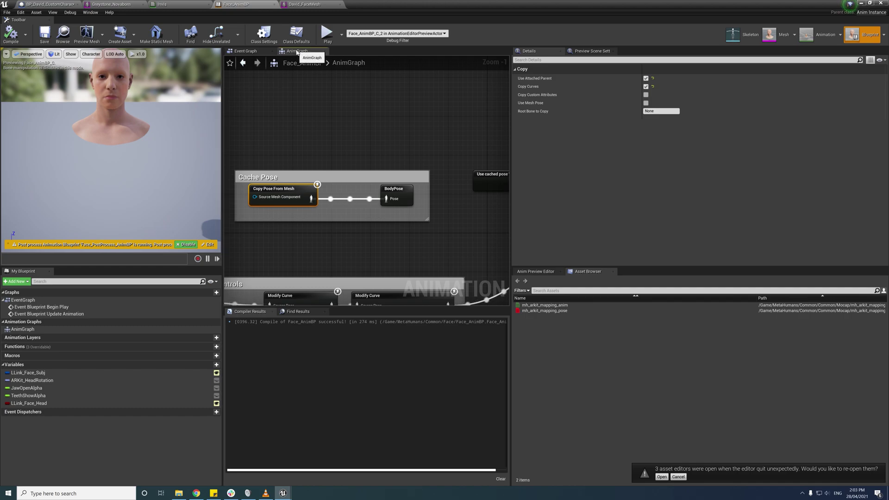
{"action": "left_click", "coordinate": [28, 329]}
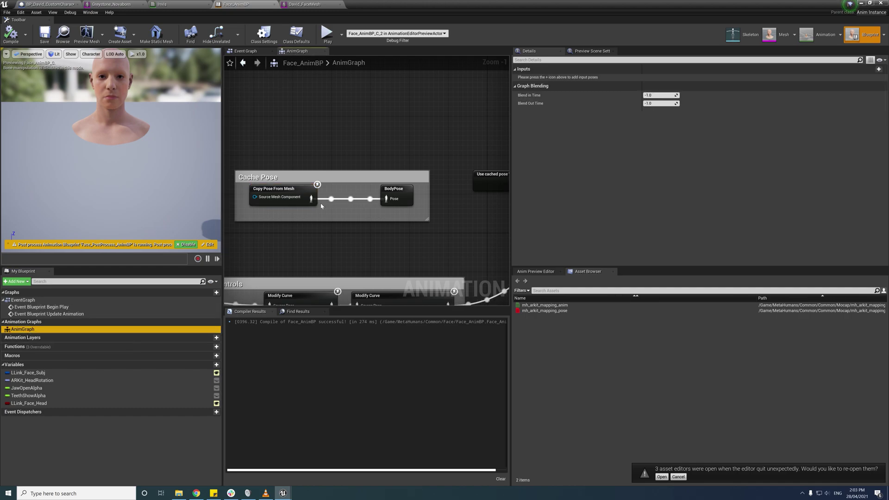
Step: Enable Use Mesh Pose on the Copy Pose From Mesh node in the Cache Pose group, then compile and save Face_AnimBP
{"action": "right_click_drag", "start_coordinate": [321, 206], "coordinate": [437, 173]}
{"action": "scroll", "coordinate": [438, 173], "scroll_direction": "down", "scroll_amount": 9}
{"action": "mouse_move", "coordinate": [300, 209]}
{"action": "right_mouse_down"}
{"action": "mouse_move", "coordinate": [392, 216]}
{"action": "mouse_move", "coordinate": [175, 209]}
{"action": "mouse_move", "coordinate": [289, 216]}
{"action": "right_mouse_up"}
{"action": "scroll", "coordinate": [254, 209], "scroll_direction": "up", "scroll_amount": 1}
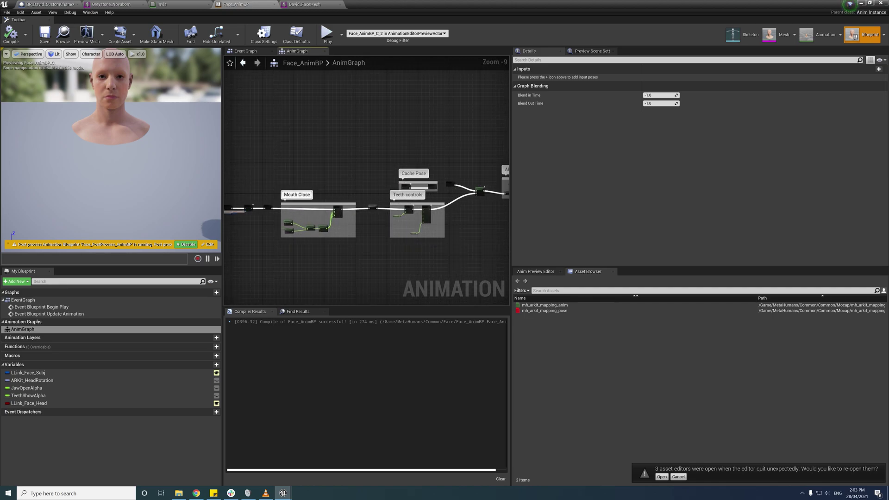
{"action": "scroll", "coordinate": [430, 185], "scroll_direction": "up", "scroll_amount": 8}
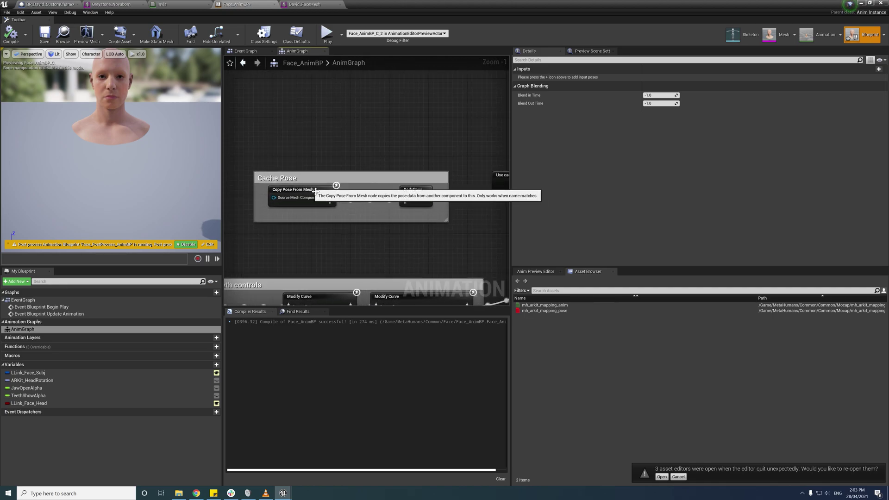
{"action": "left_click", "coordinate": [315, 190]}
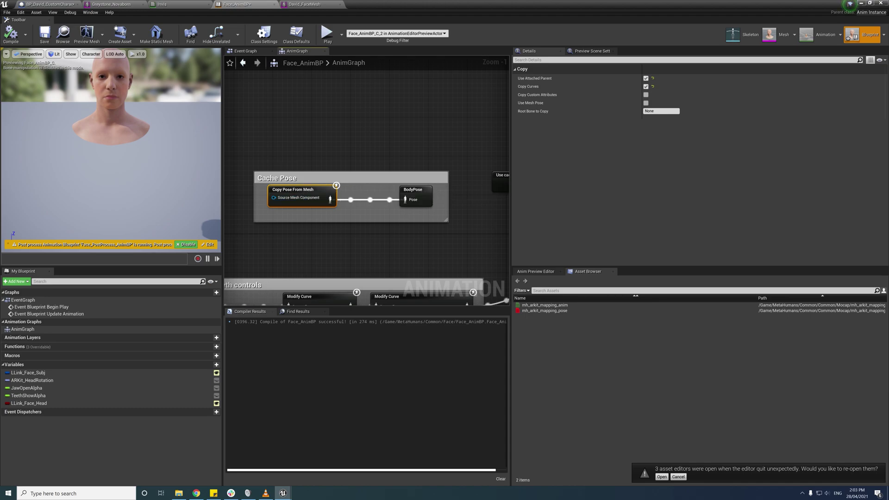
{"action": "scroll", "coordinate": [328, 186], "scroll_direction": "up", "scroll_amount": 1}
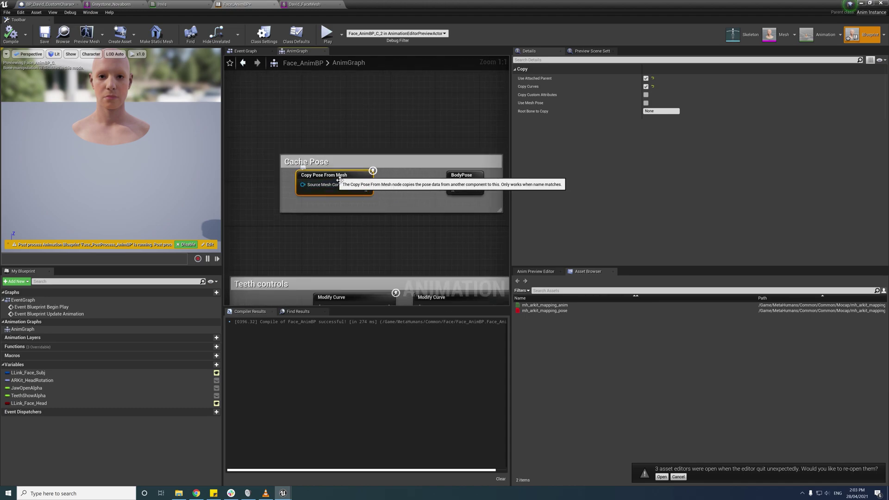
{"action": "left_click", "coordinate": [46, 5]}
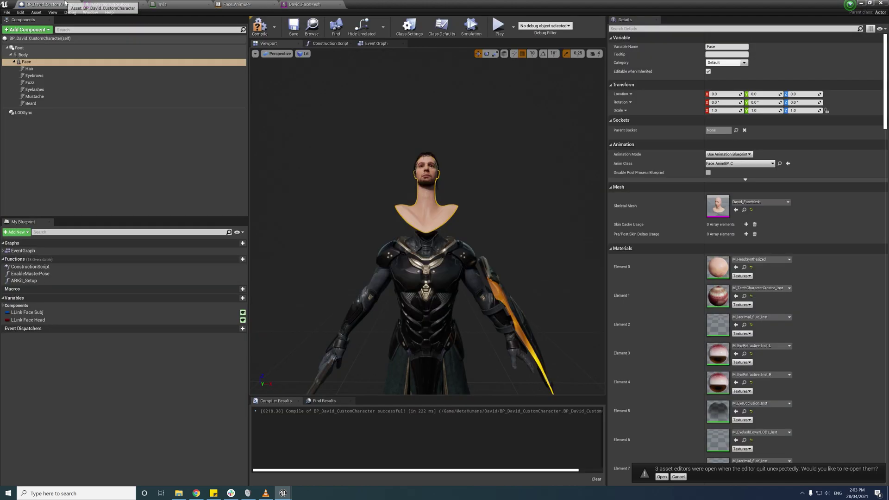
{"action": "left_click", "coordinate": [25, 55]}
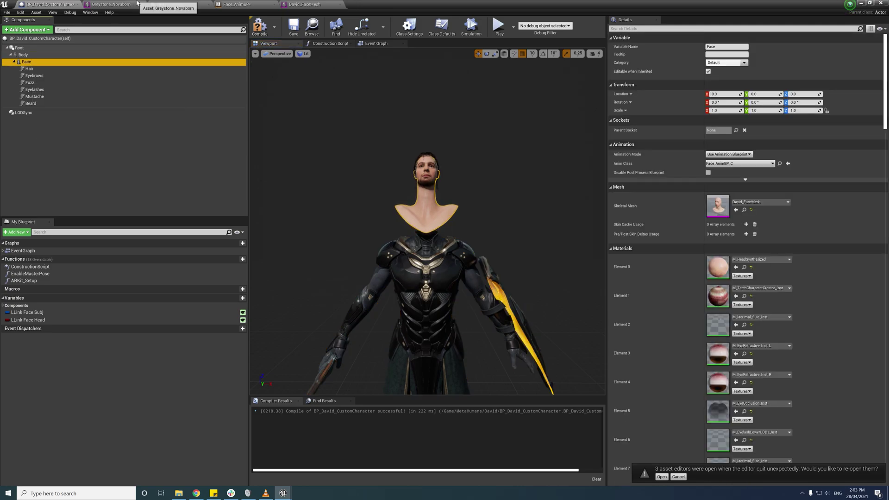
{"action": "left_click", "coordinate": [248, 3]}
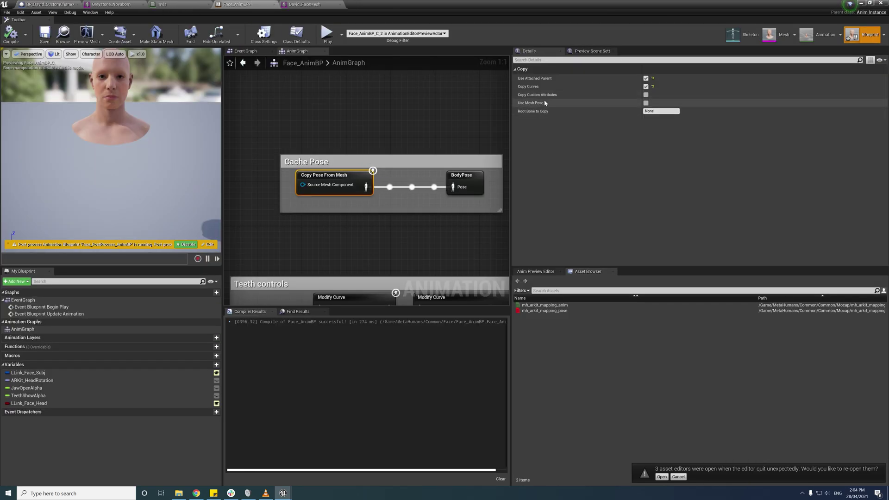
{"action": "left_click", "coordinate": [645, 102]}
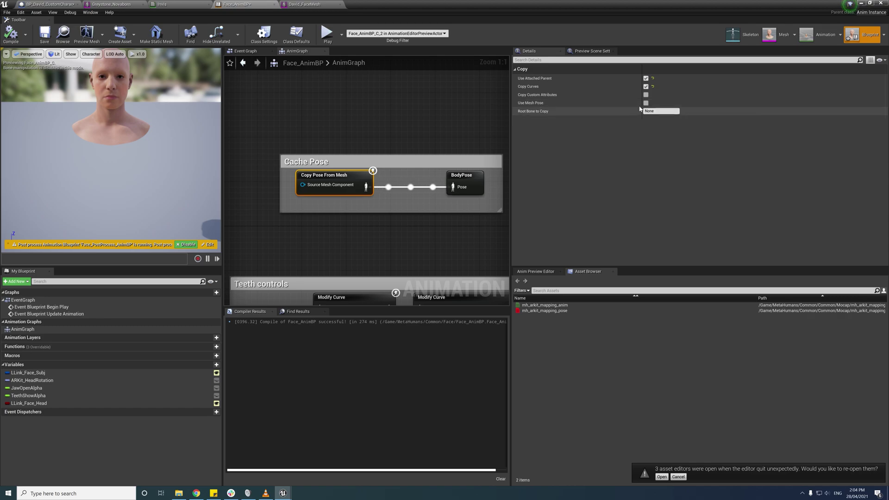
{"action": "left_click", "coordinate": [11, 33]}
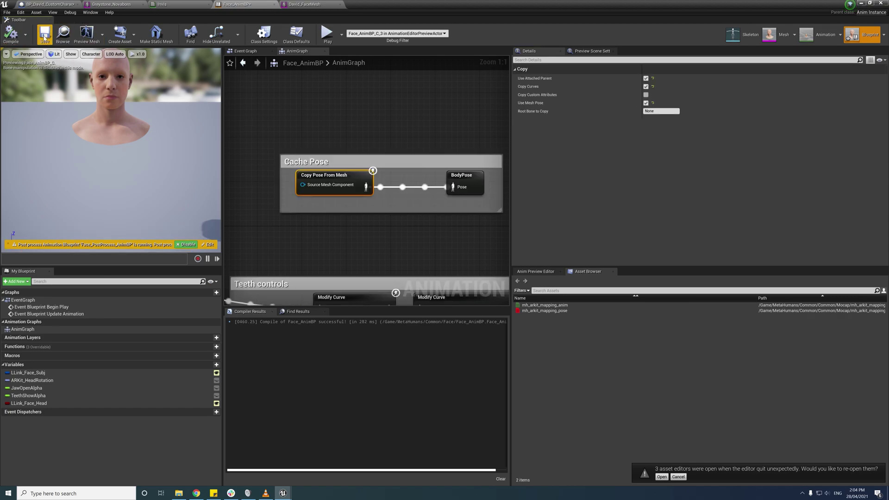
Step: Return to the BP_David_CustomCharacter blueprint and examine how the head and neck fit the armored body, along with the Face component's materials
{"action": "left_click", "coordinate": [77, 4]}
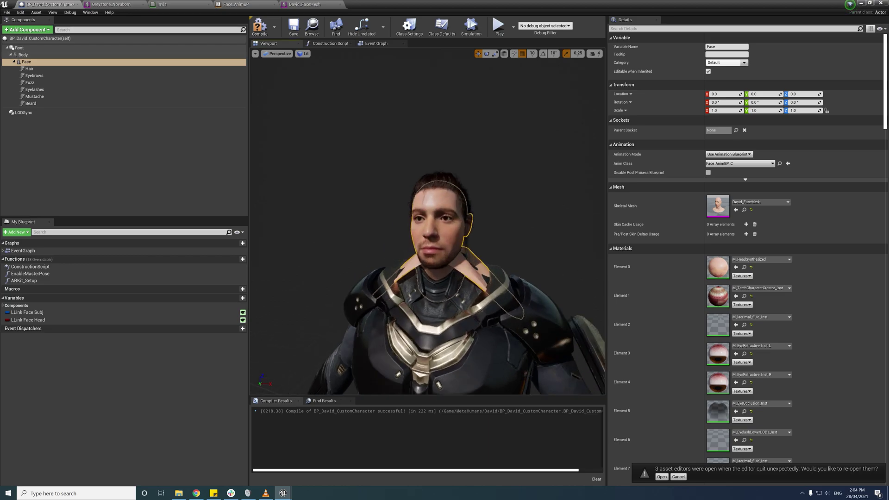
{"action": "left_click_drag", "start_coordinate": [428, 222], "coordinate": [370, 222], "text": "alt"}
{"action": "scroll", "coordinate": [428, 222], "scroll_direction": "up", "scroll_amount": 3}
{"action": "scroll", "coordinate": [428, 222], "scroll_direction": "down", "scroll_amount": 4}
{"action": "scroll", "coordinate": [428, 222], "scroll_direction": "up", "scroll_amount": 4}
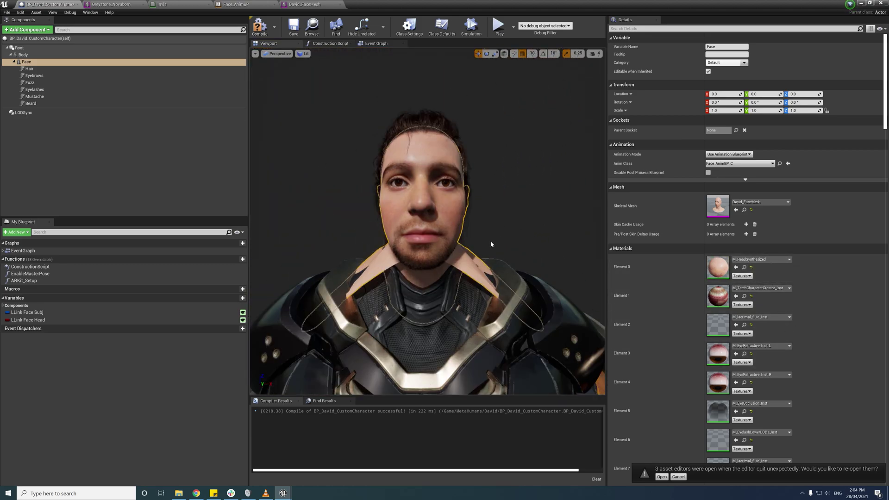
{"action": "left_click_drag", "start_coordinate": [491, 243], "coordinate": [553, 220]}
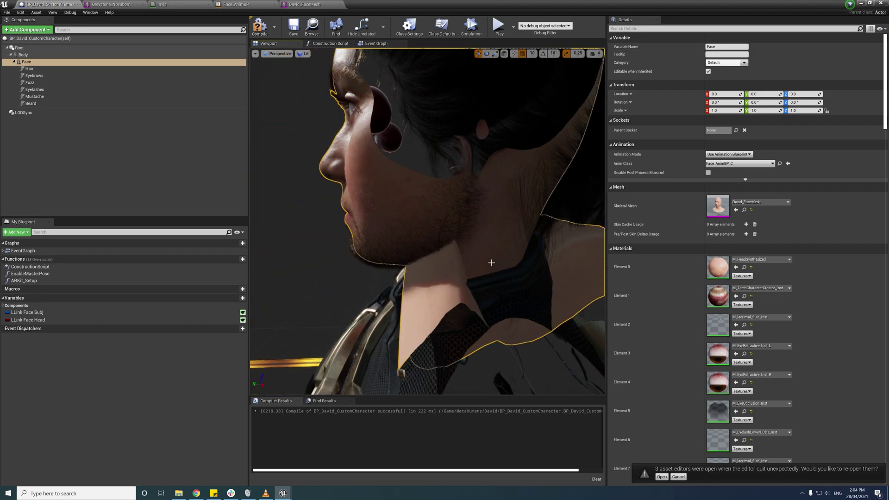
{"action": "left_click_drag", "start_coordinate": [481, 282], "coordinate": [541, 283], "text": "alt"}
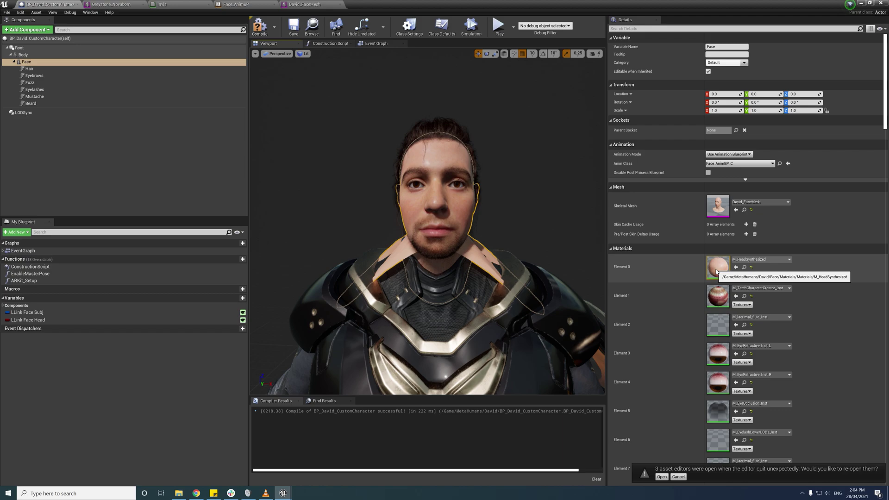
{"action": "scroll", "coordinate": [829, 323], "scroll_direction": "down", "scroll_amount": 10}
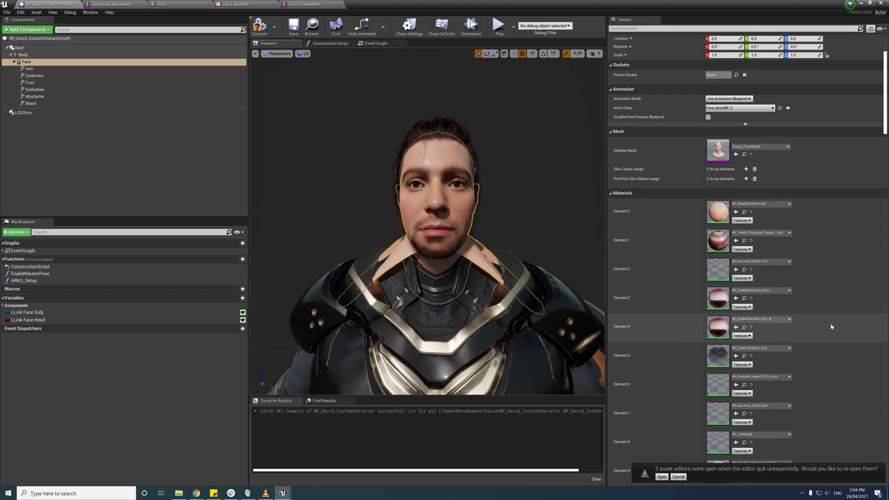
Step: Open the Face component's Element 0 material M_HeadSynthesized and follow its parents up to the base material M_Head
{"action": "scroll", "coordinate": [828, 325], "scroll_direction": "up", "scroll_amount": 5}
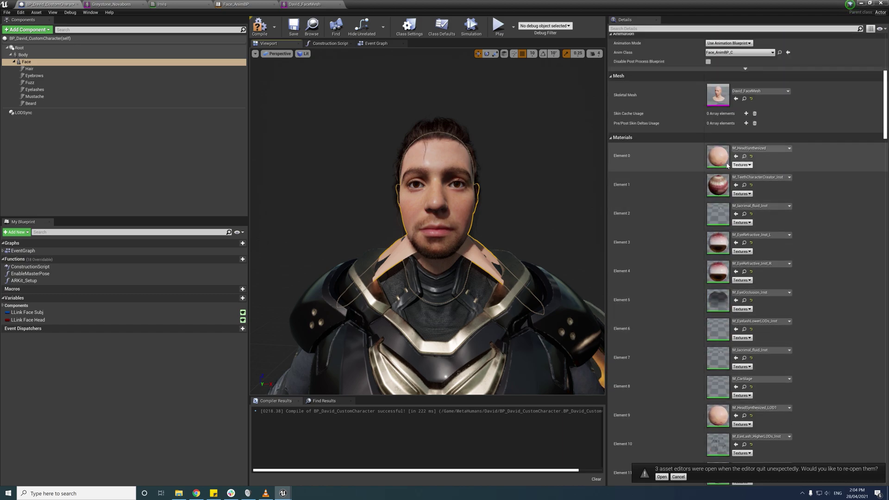
{"action": "double_click", "coordinate": [718, 158]}
{"action": "scroll", "coordinate": [700, 270], "scroll_direction": "down", "scroll_amount": 20}
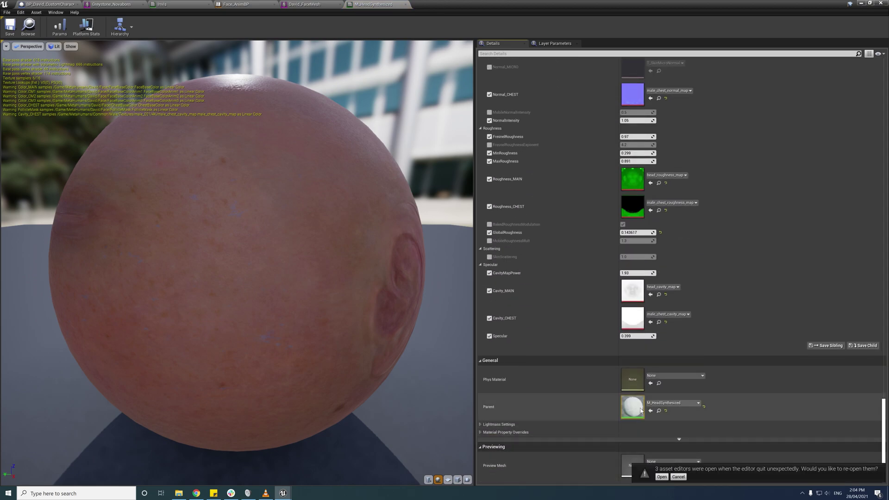
{"action": "double_click", "coordinate": [632, 407]}
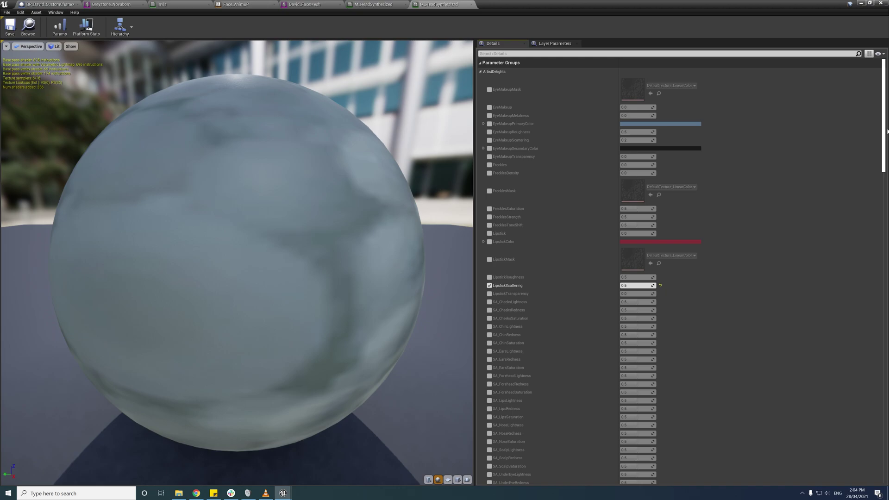
{"action": "left_click_drag", "start_coordinate": [887, 132], "coordinate": [887, 481]}
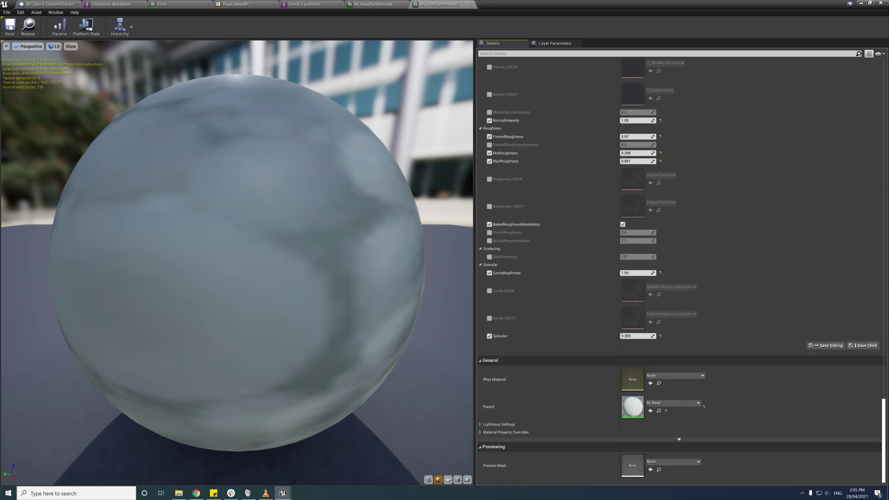
{"action": "double_click", "coordinate": [632, 407]}
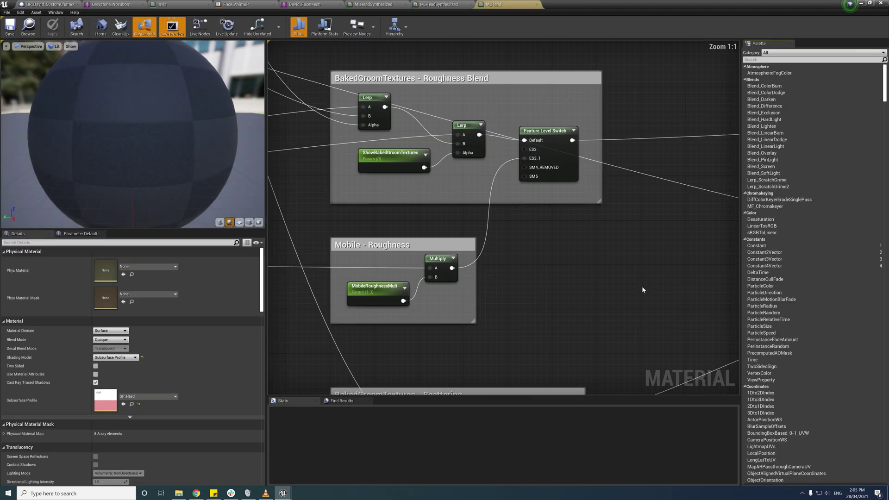
Step: Select the M_Head result node in the material graph and set the material's Blend Mode to Masked
{"action": "scroll", "coordinate": [584, 294], "scroll_direction": "down", "scroll_amount": 3}
{"action": "right_click_drag", "start_coordinate": [584, 292], "coordinate": [515, 271]}
{"action": "left_click_drag", "start_coordinate": [482, 266], "coordinate": [523, 266]}
{"action": "left_click", "coordinate": [122, 332]}
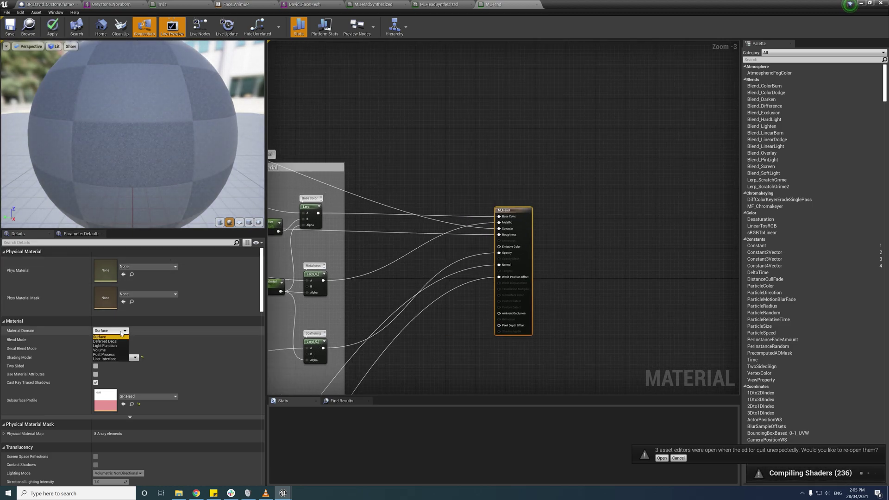
{"action": "left_click", "coordinate": [121, 333]}
{"action": "left_click", "coordinate": [119, 340]}
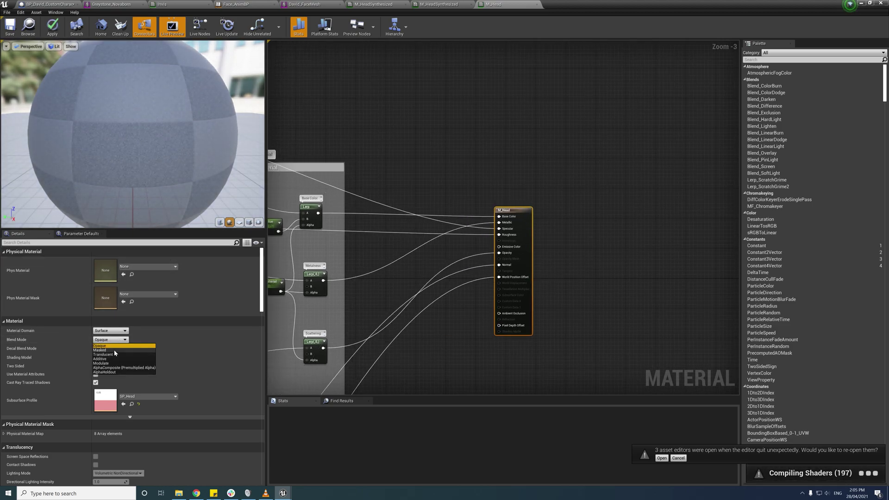
{"action": "key", "text": "Return"}
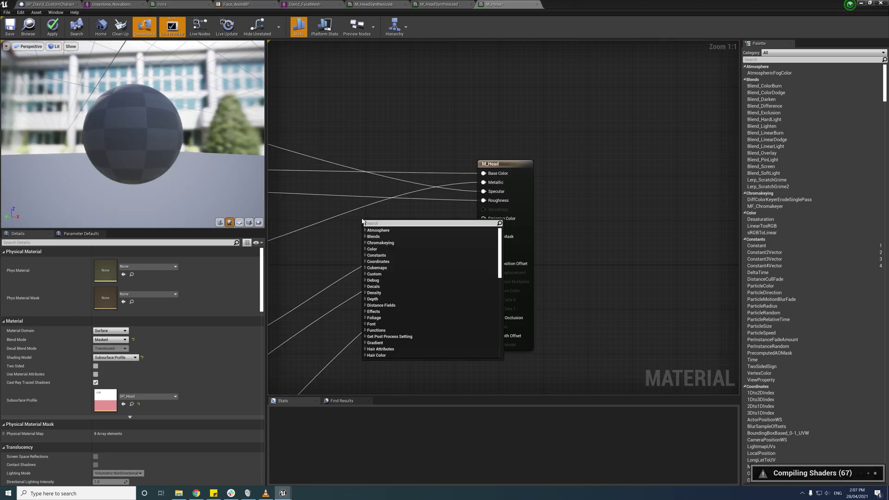
Step: Add a LinearGradient node, connect its VGradient through a OneMinus node to M_Head's Opacity Mask, and apply the material
{"action": "type", "text": "grad"}
{"action": "key", "text": "Return"}
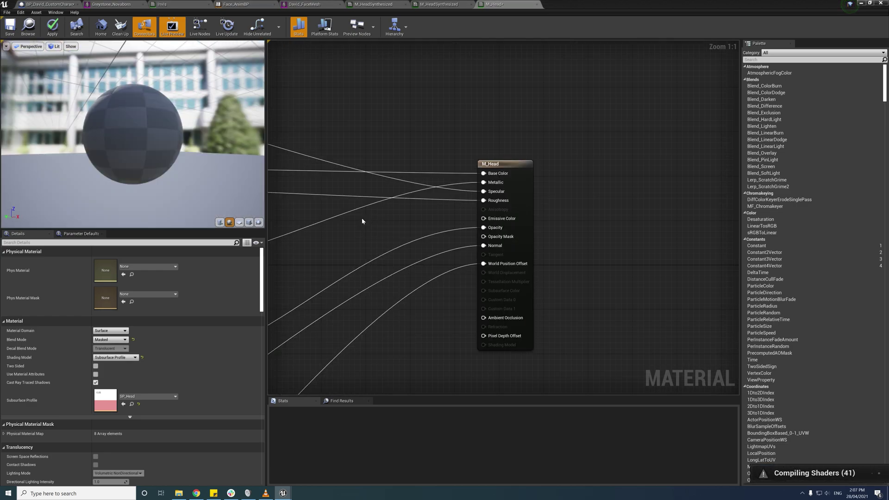
{"action": "left_click_drag", "start_coordinate": [402, 229], "coordinate": [414, 250]}
{"action": "type", "text": "one min"}
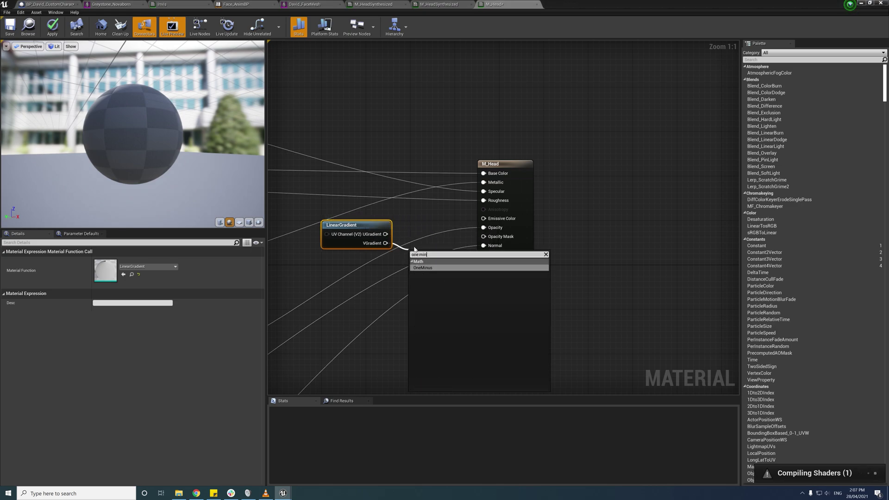
{"action": "key", "text": "Return"}
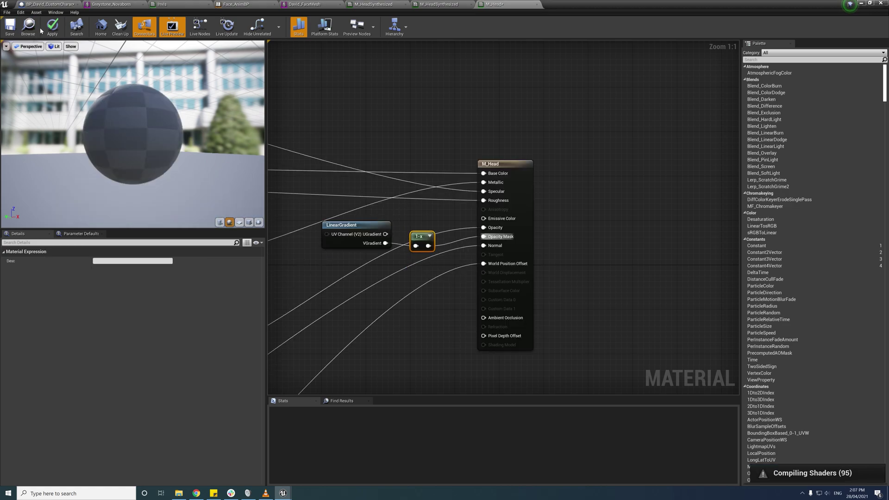
{"action": "left_click", "coordinate": [52, 27]}
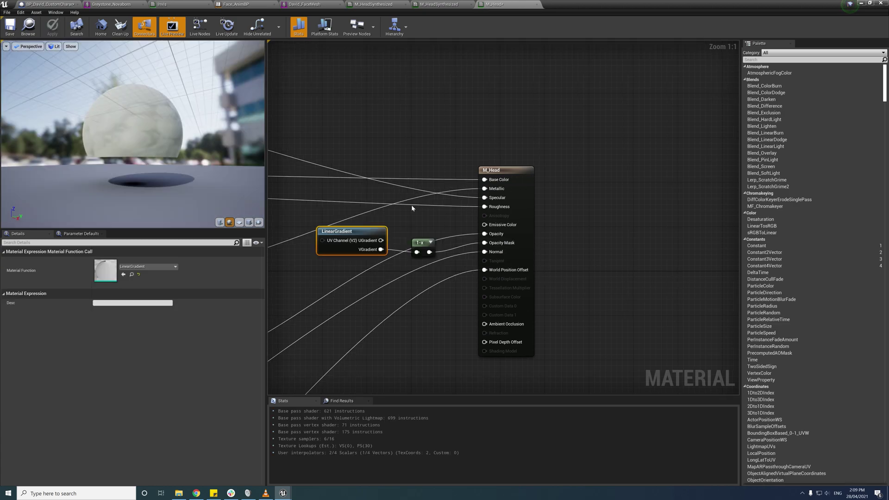
Step: Check the masked neck in BP_David_CustomCharacter, and reopen the parent instance of the Face's Element 0 material M_HeadSynthesized
{"action": "left_click_drag", "start_coordinate": [154, 151], "coordinate": [112, 161]}
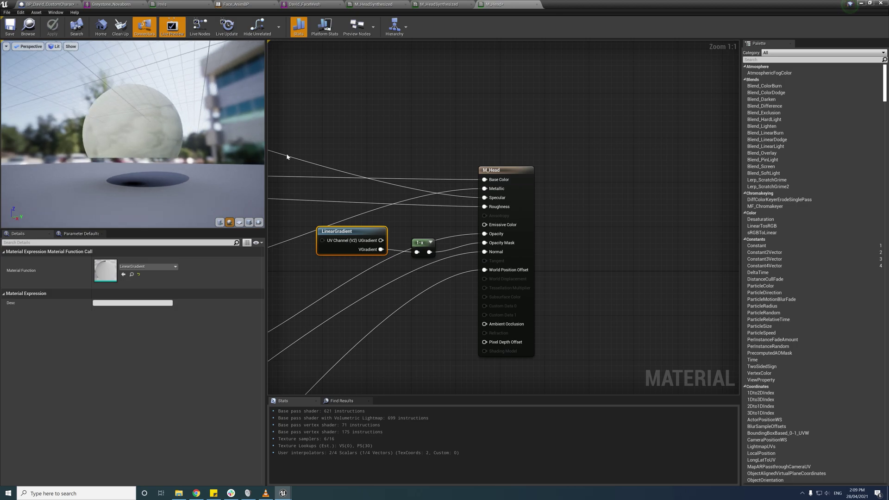
{"action": "left_click", "coordinate": [49, 4]}
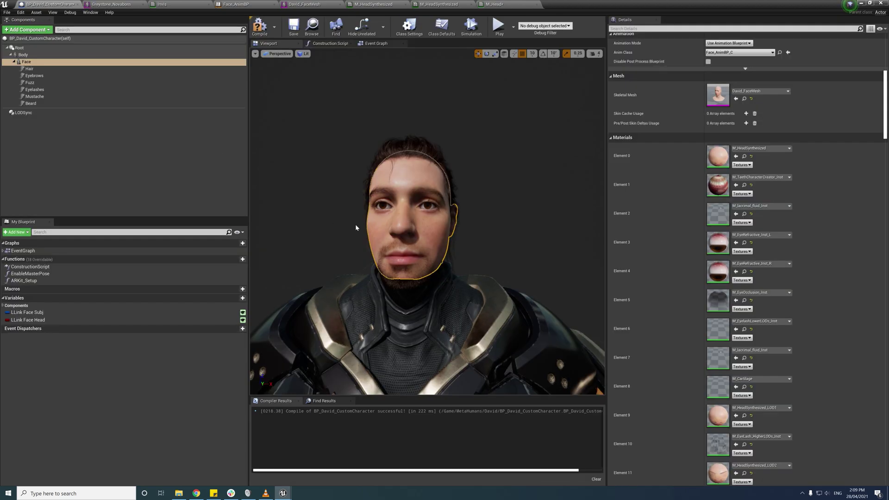
{"action": "right_click_drag", "start_coordinate": [427, 221], "coordinate": [449, 196]}
{"action": "mouse_move", "coordinate": [534, 212]}
{"action": "right_mouse_down"}
{"action": "mouse_move", "coordinate": [549, 210]}
{"action": "mouse_move", "coordinate": [534, 212]}
{"action": "right_mouse_up"}
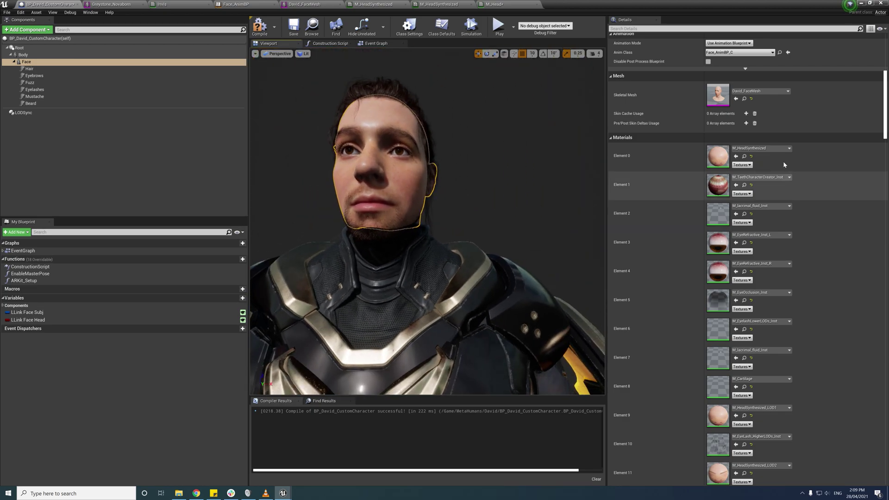
{"action": "double_click", "coordinate": [723, 160]}
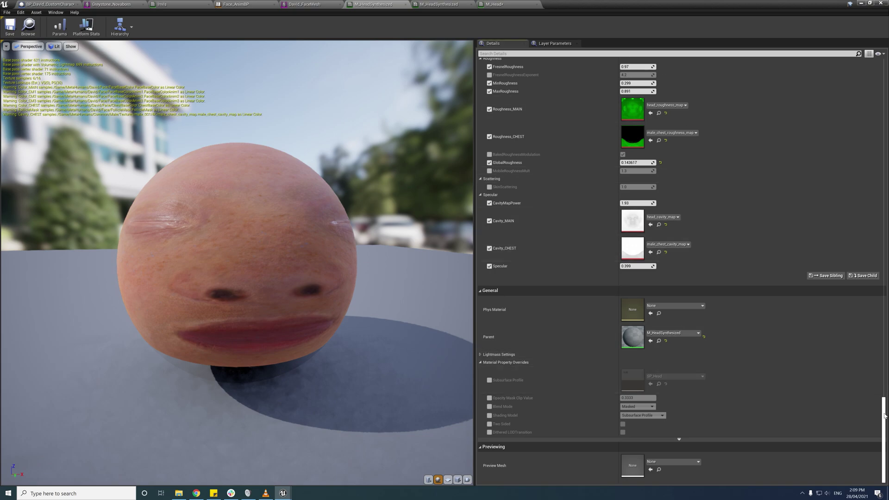
{"action": "double_click", "coordinate": [631, 336]}
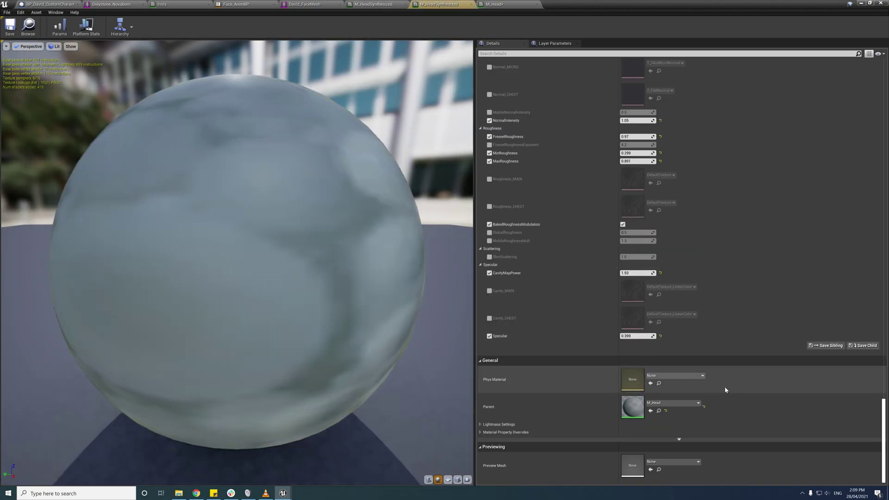
Step: Override the Opacity Mask Clip Value with 0.2 in the parent M_HeadSynthesized instance's Material Property Overrides
{"action": "left_click", "coordinate": [480, 424]}
{"action": "scroll", "coordinate": [479, 433], "scroll_direction": "down", "scroll_amount": 2}
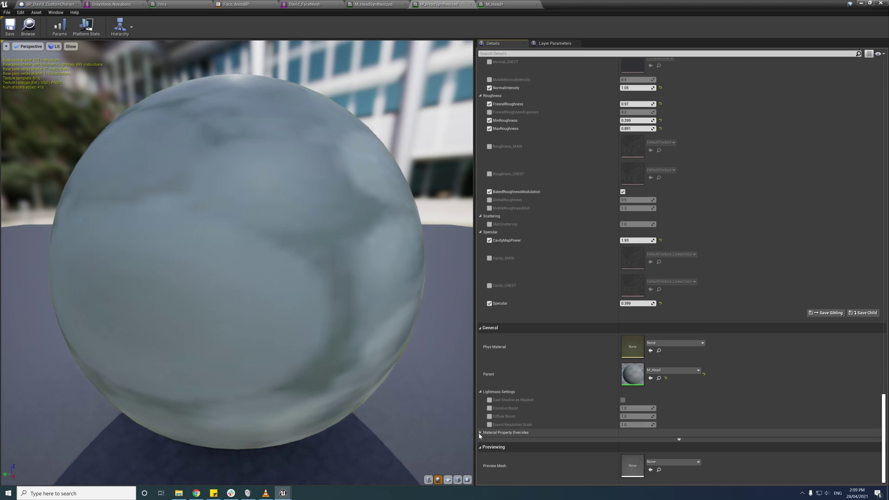
{"action": "left_click", "coordinate": [480, 433]}
{"action": "scroll", "coordinate": [481, 426], "scroll_direction": "down", "scroll_amount": 3}
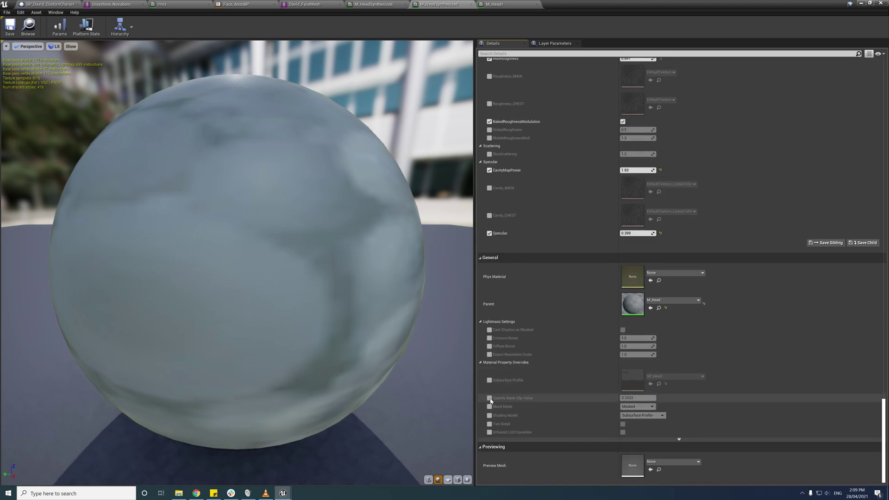
{"action": "left_click", "coordinate": [489, 398]}
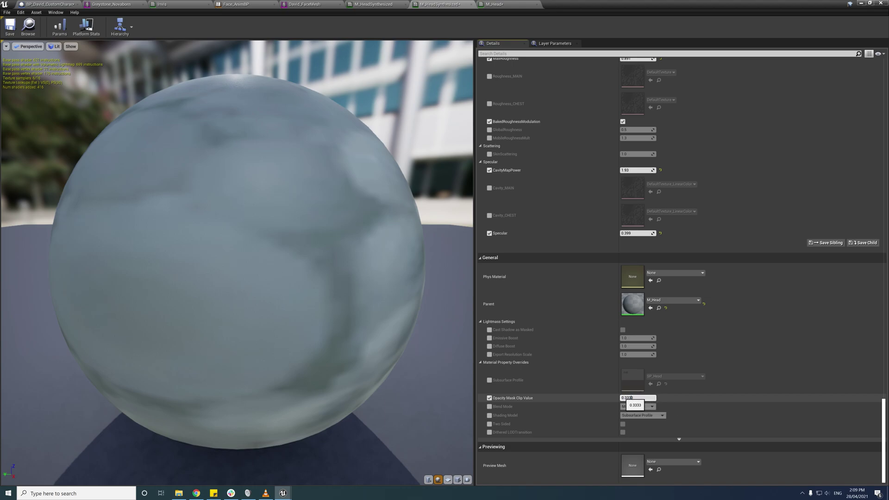
{"action": "type", "text": "0.2"}
{"action": "key", "text": "Return"}
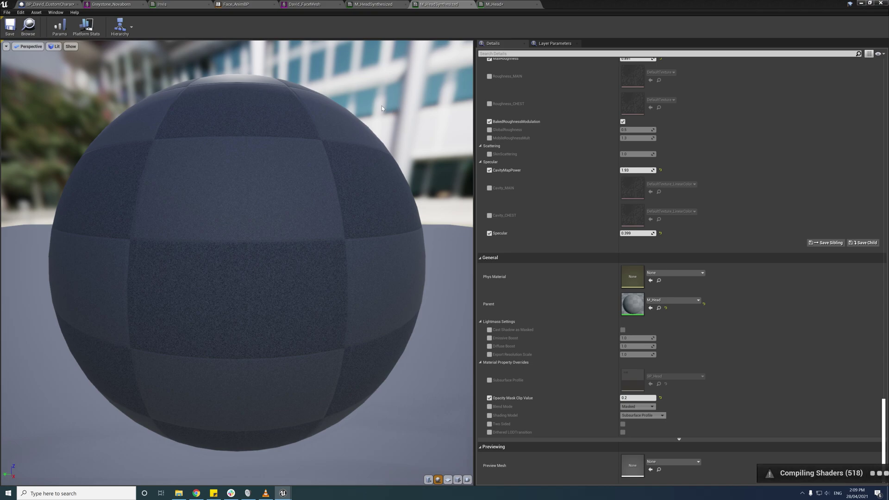
Step: Return to BP_David_CustomCharacter and examine the masked neck and jaw against the armor collar from several angles
{"action": "left_click", "coordinate": [57, 4]}
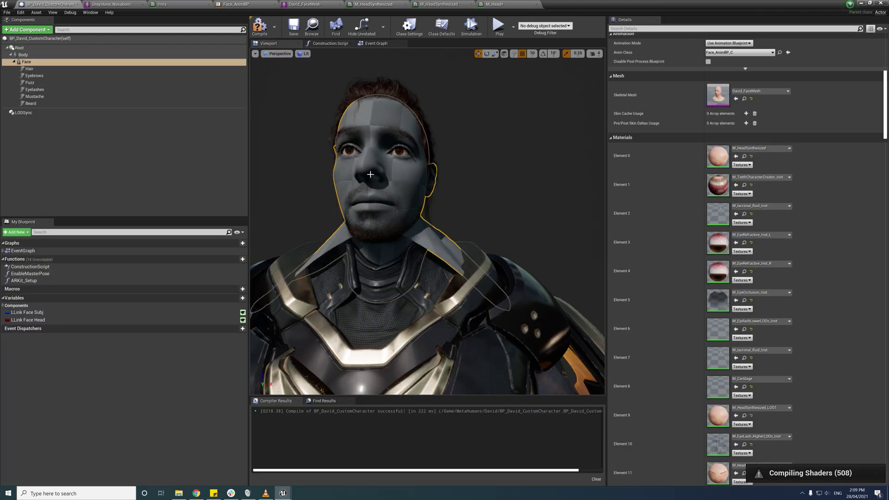
{"action": "left_click_drag", "start_coordinate": [276, 374], "coordinate": [308, 375]}
{"action": "right_click_drag", "start_coordinate": [410, 268], "coordinate": [458, 248]}
{"action": "left_click_drag", "start_coordinate": [408, 236], "coordinate": [464, 190]}
{"action": "left_click", "coordinate": [407, 249]}
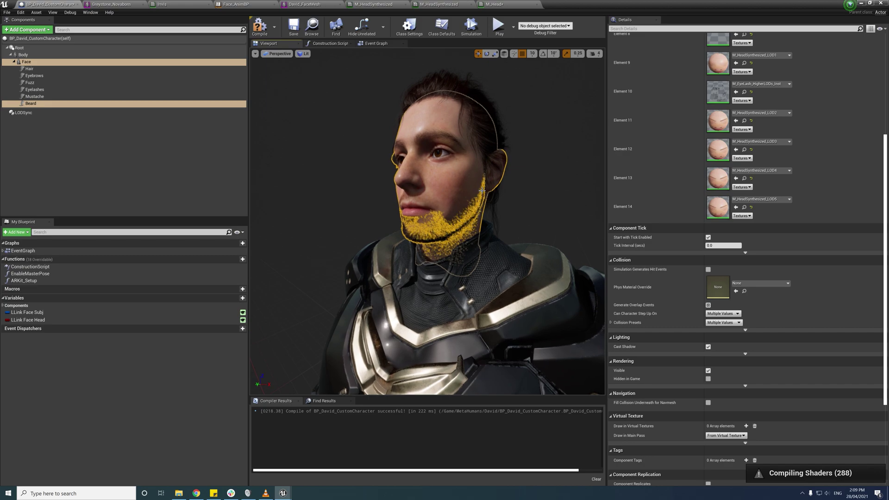
{"action": "left_click", "coordinate": [464, 190]}
{"action": "left_click", "coordinate": [533, 138]}
{"action": "scroll", "coordinate": [427, 221], "scroll_direction": "up", "scroll_amount": 3}
{"action": "left_click_drag", "start_coordinate": [427, 221], "coordinate": [507, 213], "text": "alt"}
{"action": "scroll", "coordinate": [427, 221], "scroll_direction": "down", "scroll_amount": 3}
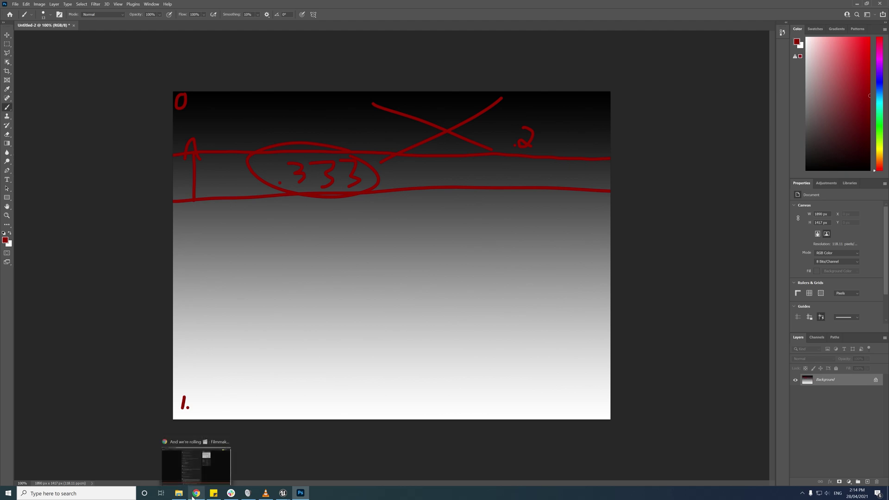
Step: Switch from Photoshop back to Unreal Editor and examine the full armored character in BP_David_CustomCharacter from near and far
{"action": "mouse_move", "coordinate": [288, 488]}
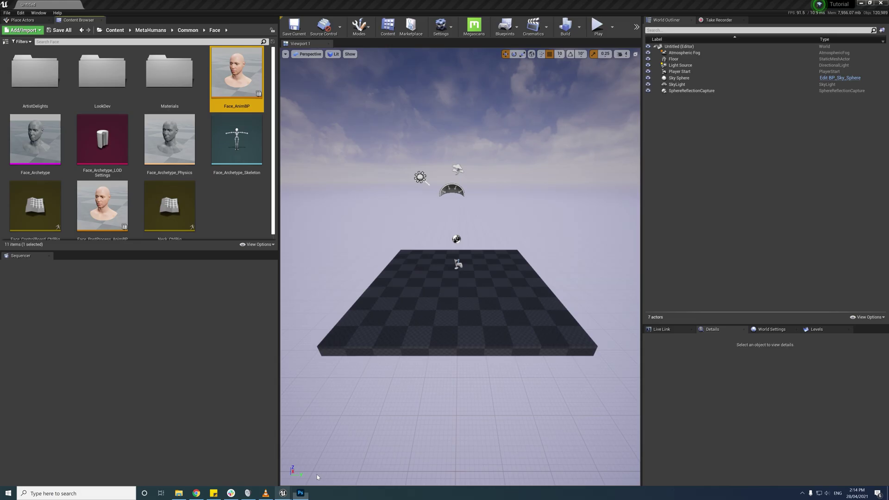
{"action": "left_click", "coordinate": [320, 462]}
{"action": "right_click_drag", "start_coordinate": [447, 254], "coordinate": [416, 271]}
{"action": "left_click", "coordinate": [447, 254]}
{"action": "key", "text": "ctrl+z"}
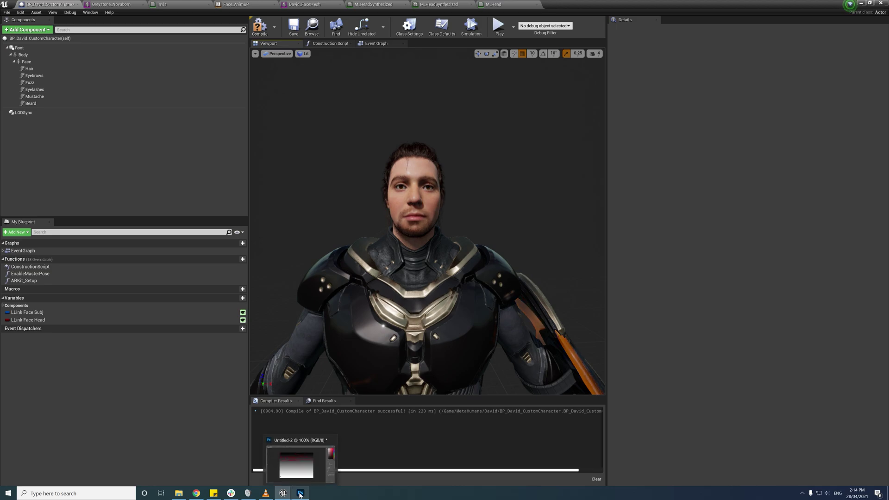
{"action": "mouse_move", "coordinate": [430, 179]}
{"action": "right_mouse_down"}
{"action": "mouse_move", "coordinate": [430, 191]}
{"action": "mouse_move", "coordinate": [430, 179]}
{"action": "right_mouse_up"}
{"action": "left_click", "coordinate": [429, 180]}
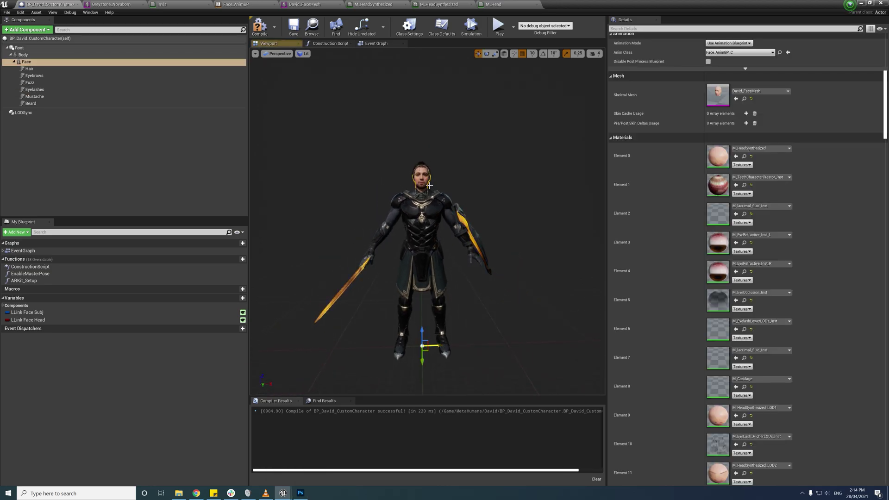
{"action": "key", "text": "Escape"}
{"action": "key", "text": "w"}
{"action": "mouse_move", "coordinate": [451, 200]}
{"action": "right_mouse_down"}
{"action": "mouse_move", "coordinate": [451, 192]}
{"action": "mouse_move", "coordinate": [386, 194]}
{"action": "mouse_move", "coordinate": [447, 197]}
{"action": "mouse_move", "coordinate": [437, 203]}
{"action": "right_mouse_up"}
{"action": "key", "text": "d"}
{"action": "key", "text": "a"}
{"action": "key", "text": "s"}
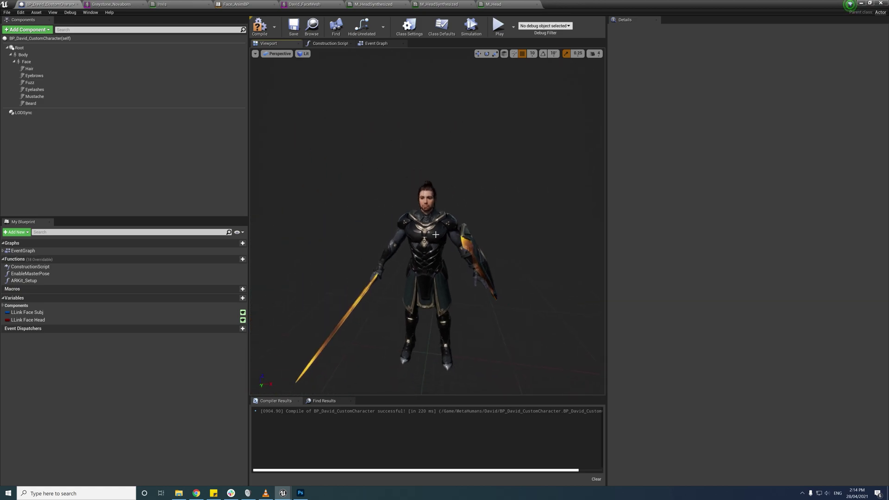
Step: Set the Body component's Anim to Play to Attack_A_Slow and check the animated character
{"action": "left_click", "coordinate": [435, 236]}
{"action": "scroll", "coordinate": [801, 121], "scroll_direction": "up", "scroll_amount": 3}
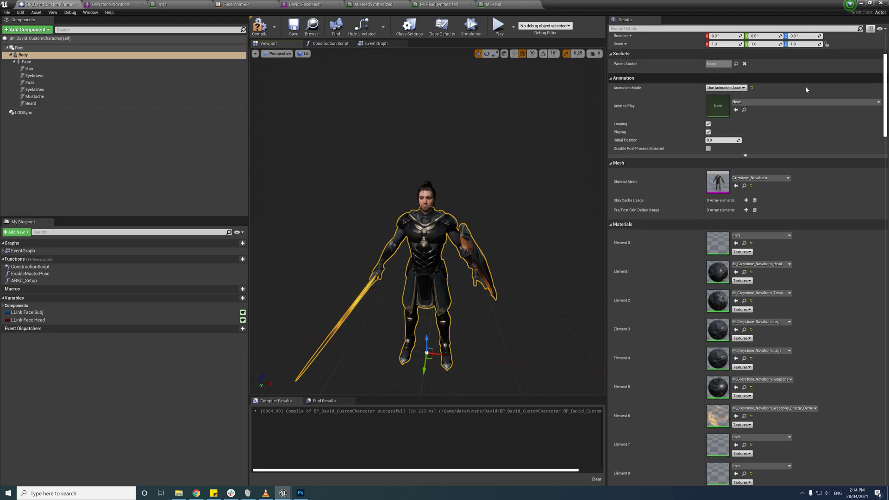
{"action": "left_click", "coordinate": [803, 102]}
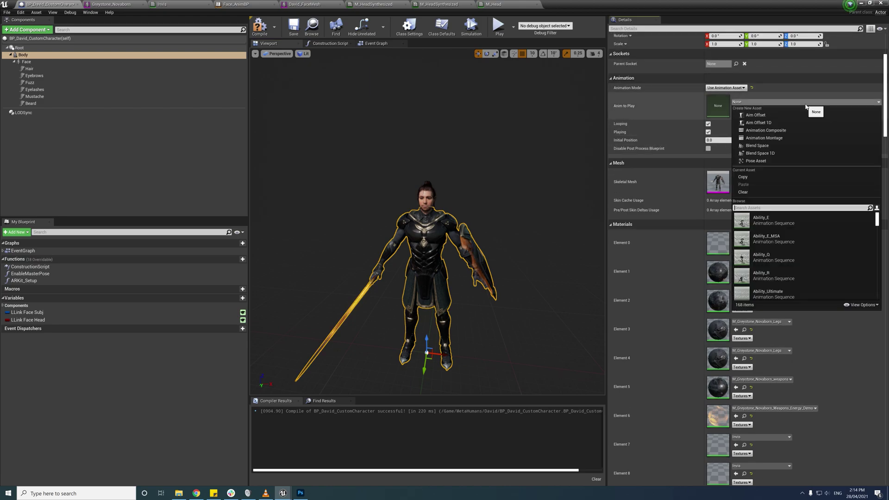
{"action": "scroll", "coordinate": [832, 253], "scroll_direction": "down", "scroll_amount": 5}
{"action": "left_click", "coordinate": [830, 250]}
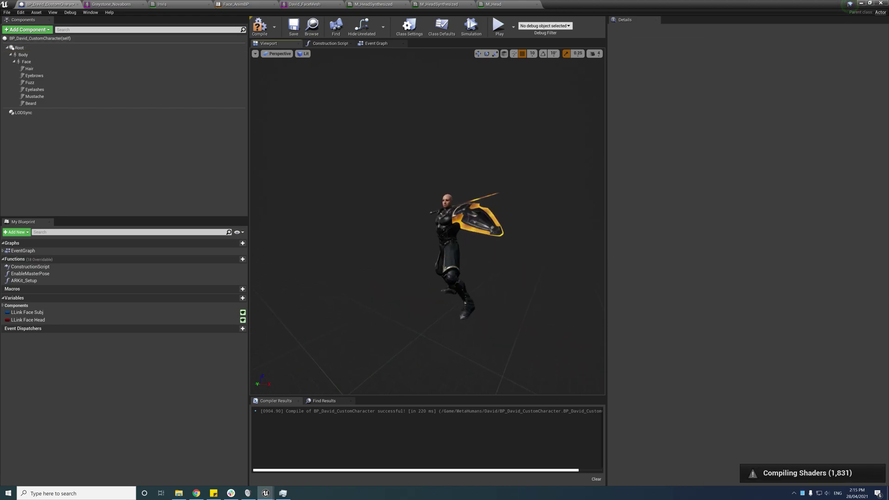
{"action": "right_click_drag", "start_coordinate": [473, 304], "coordinate": [473, 304]}
{"action": "left_click", "coordinate": [462, 296]}
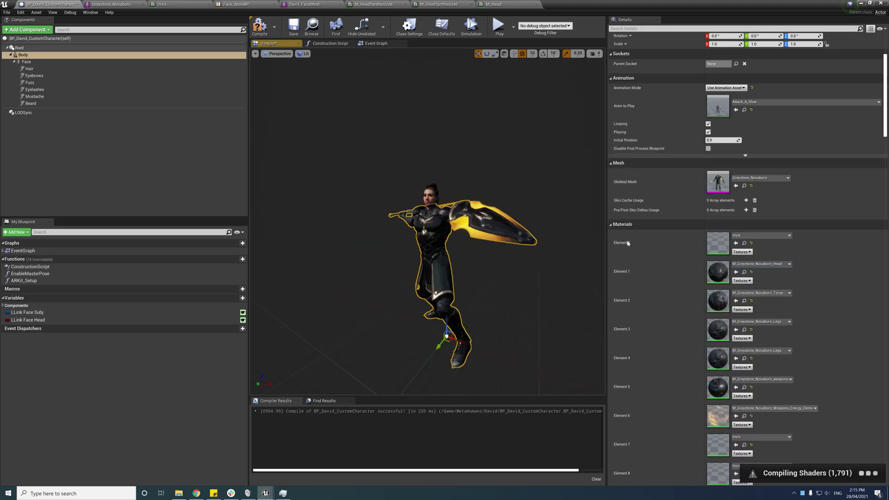
{"action": "left_click", "coordinate": [792, 102]}
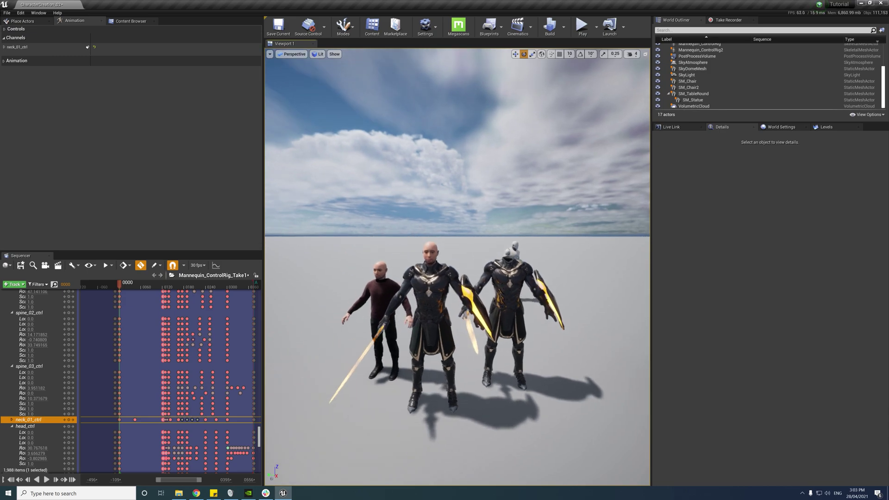
{"action": "mouse_move", "coordinate": [458, 267]}
{"action": "right_mouse_down"}
{"action": "mouse_move", "coordinate": [461, 277]}
{"action": "mouse_move", "coordinate": [532, 258]}
{"action": "mouse_move", "coordinate": [448, 263]}
{"action": "right_mouse_up"}
{"action": "key", "text": "w"}
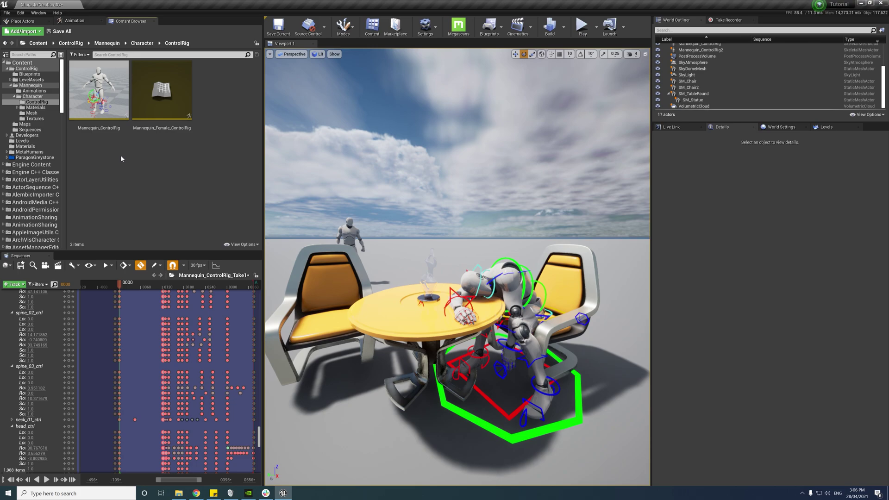
Step: Duplicate the Mannequin_ControlRig asset and name the copy CustomCharacter_ControlRig
{"action": "right_click", "coordinate": [111, 100]}
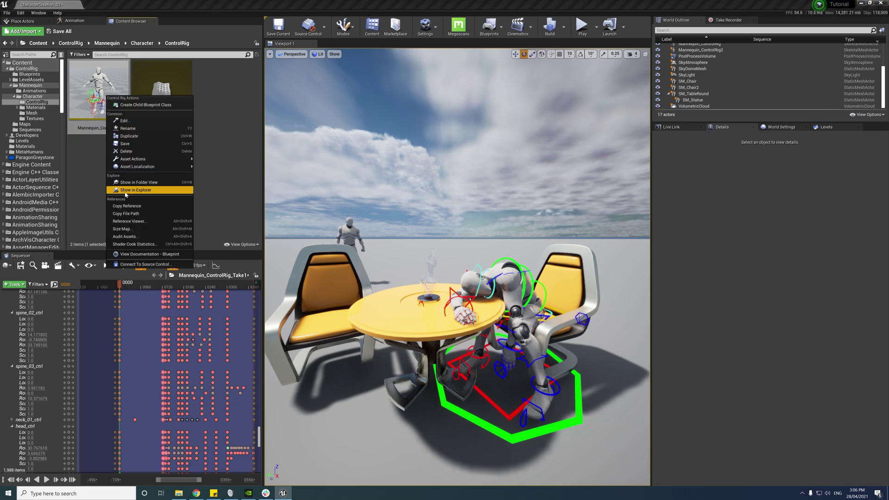
{"action": "left_click", "coordinate": [129, 136]}
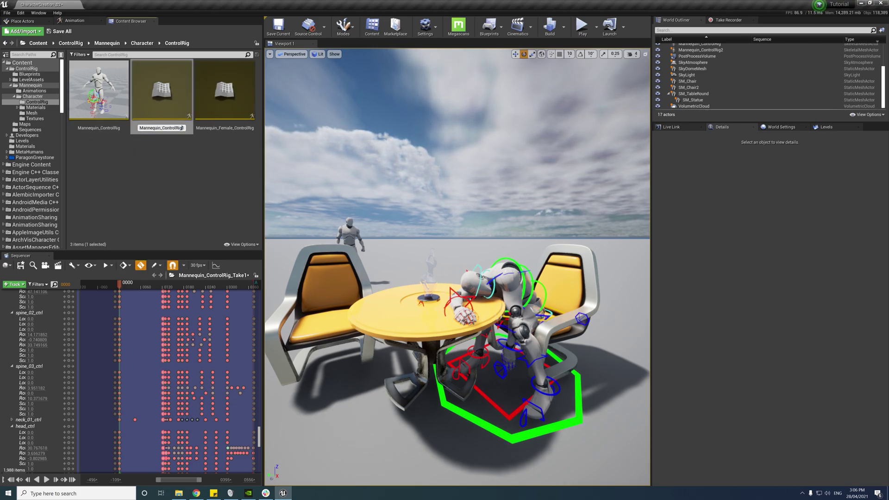
{"action": "key", "text": "BackSpace"}
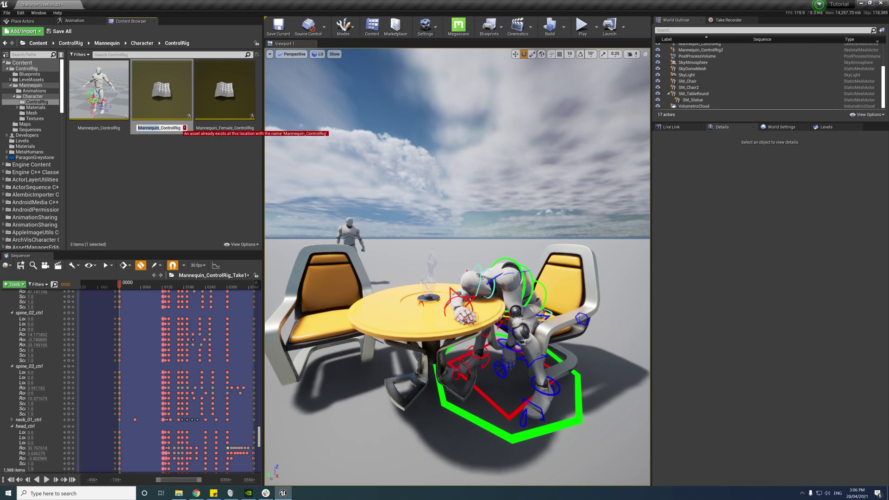
{"action": "type", "text": "CustomC"}
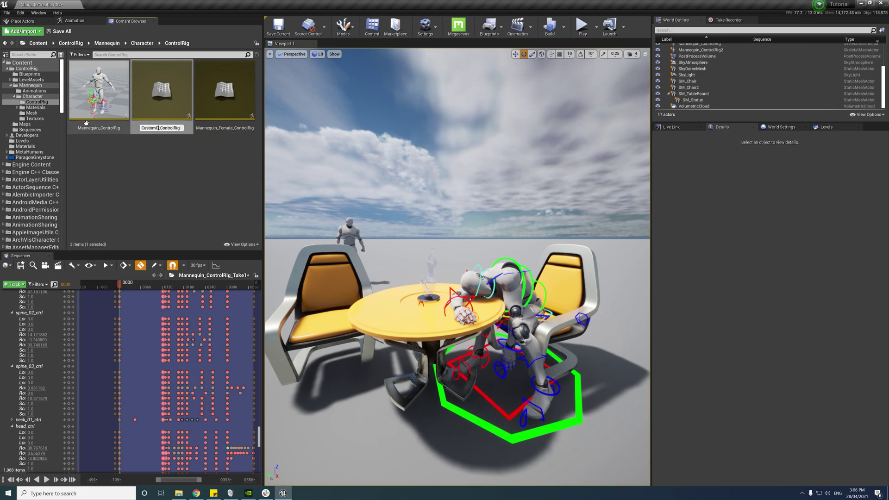
{"action": "type", "text": "haracter"}
{"action": "key", "text": "Return"}
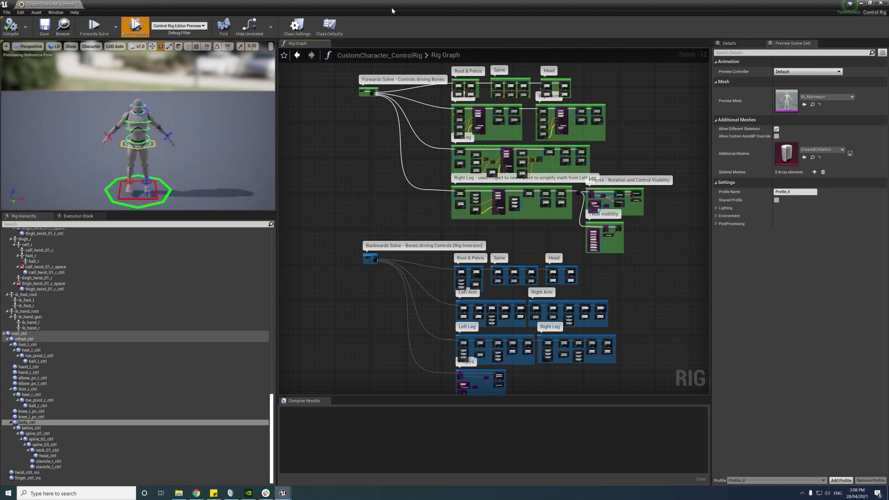
Step: Set the Preview Mesh of CustomCharacter_ControlRig to Greystone_Novaborn and check how the controls fit the armored body
{"action": "left_click", "coordinate": [835, 98]}
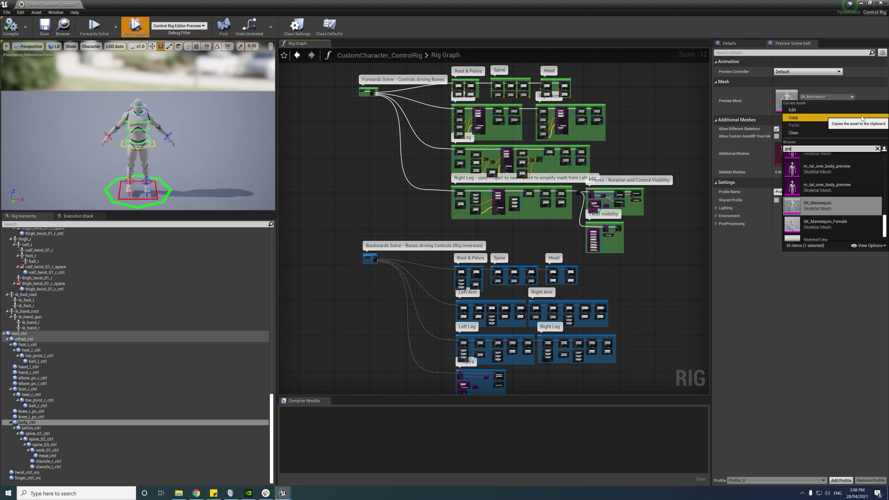
{"action": "type", "text": "greystone"}
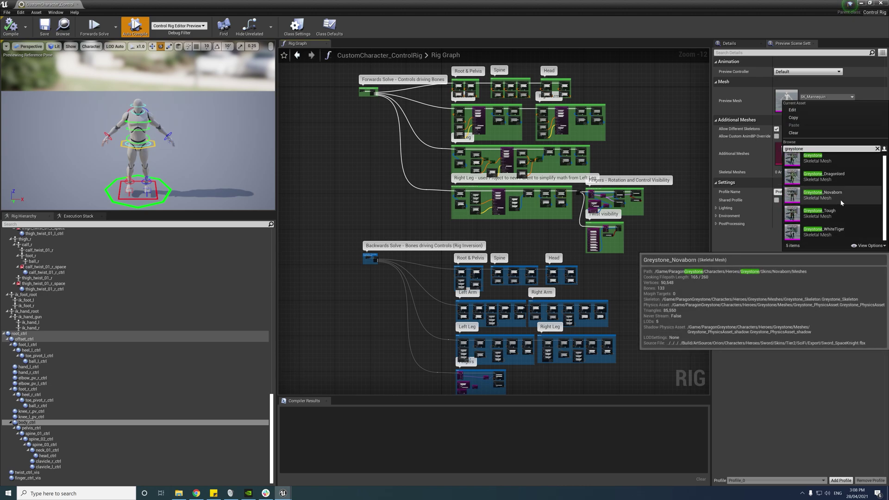
{"action": "left_click", "coordinate": [809, 215]}
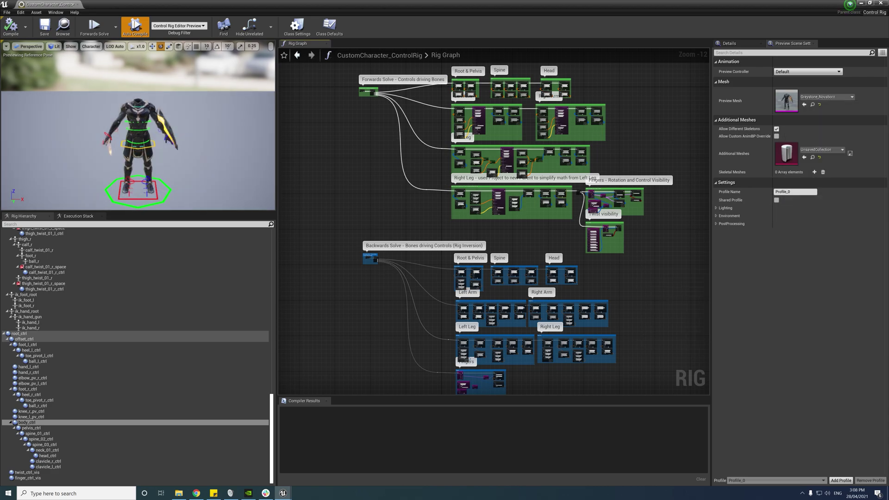
{"action": "scroll", "coordinate": [159, 146], "scroll_direction": "up", "scroll_amount": 5}
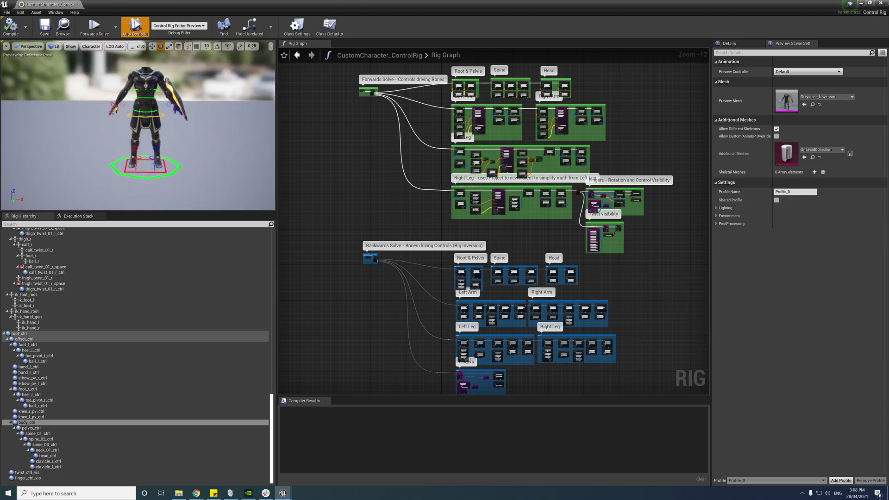
{"action": "left_click", "coordinate": [163, 127]}
{"action": "key", "text": "w"}
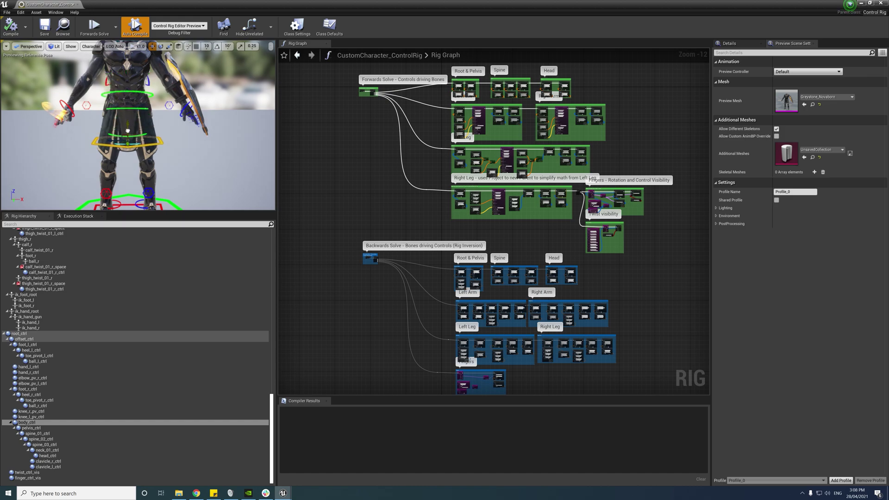
{"action": "scroll", "coordinate": [131, 114], "scroll_direction": "down", "scroll_amount": 4}
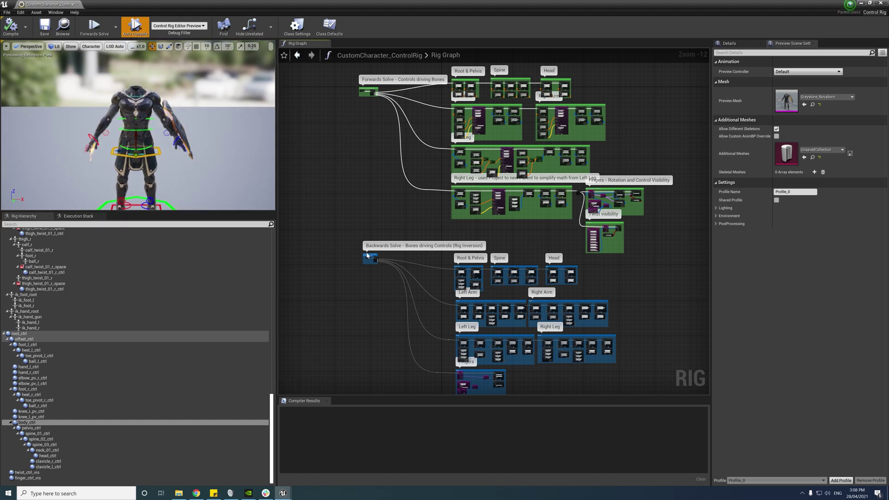
Step: Move the Forwards Solve node down beside the Backwards Solve group, connect it to that group's Sequence, and compile the rig
{"action": "scroll", "coordinate": [351, 87], "scroll_direction": "up", "scroll_amount": 5}
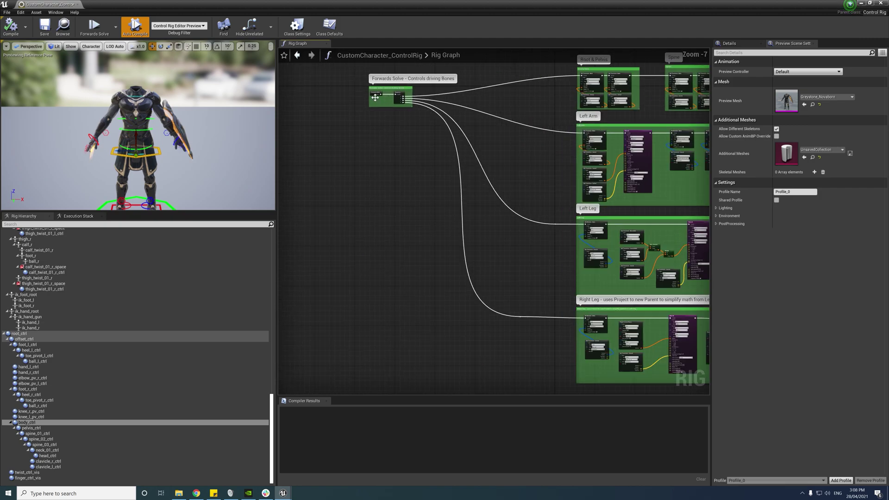
{"action": "left_click_drag", "start_coordinate": [401, 97], "coordinate": [407, 370]}
{"action": "right_click_drag", "start_coordinate": [408, 371], "coordinate": [395, 143]}
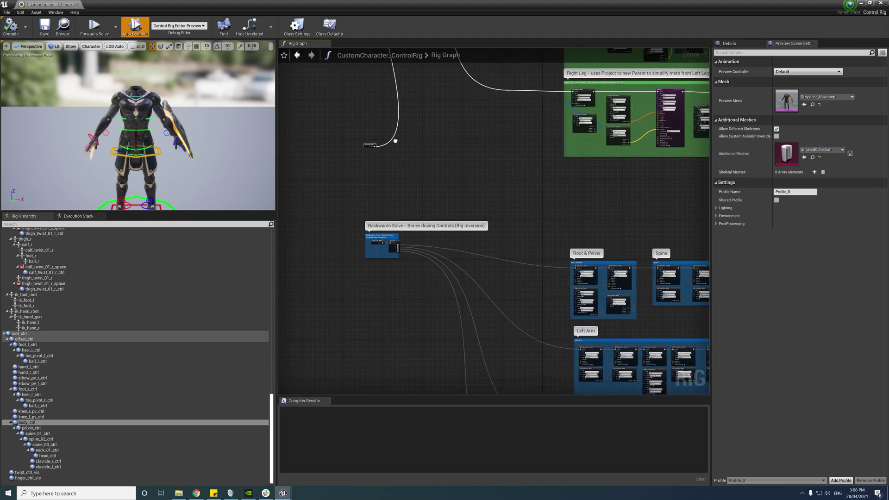
{"action": "scroll", "coordinate": [368, 190], "scroll_direction": "up", "scroll_amount": 6}
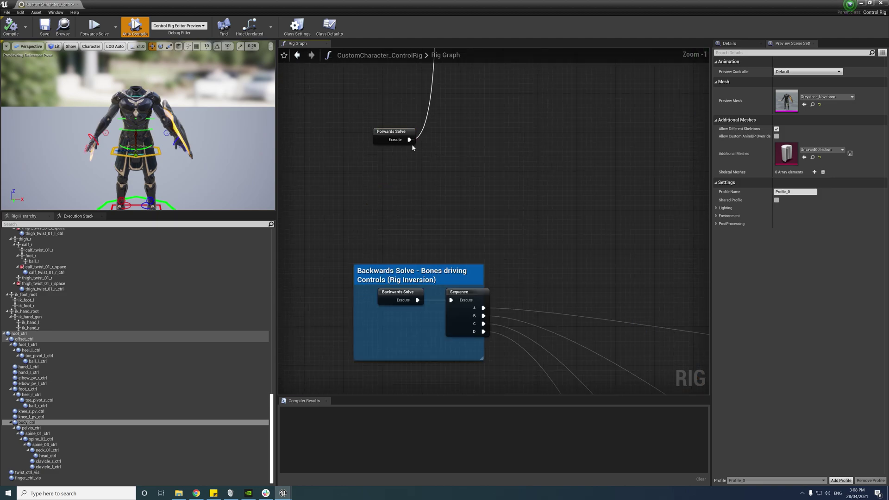
{"action": "left_click_drag", "start_coordinate": [410, 140], "coordinate": [467, 221]}
{"action": "left_click", "coordinate": [424, 294]}
{"action": "left_click_drag", "start_coordinate": [410, 139], "coordinate": [451, 300]}
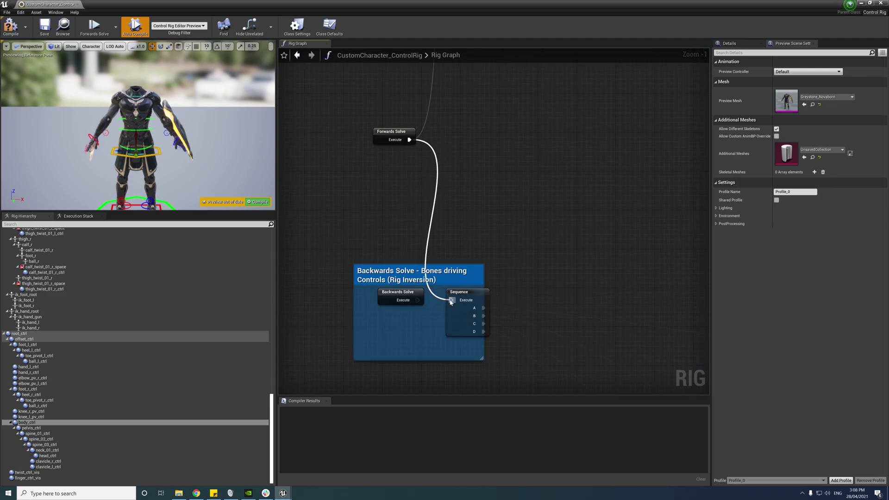
{"action": "right_click_drag", "start_coordinate": [508, 181], "coordinate": [485, 190]}
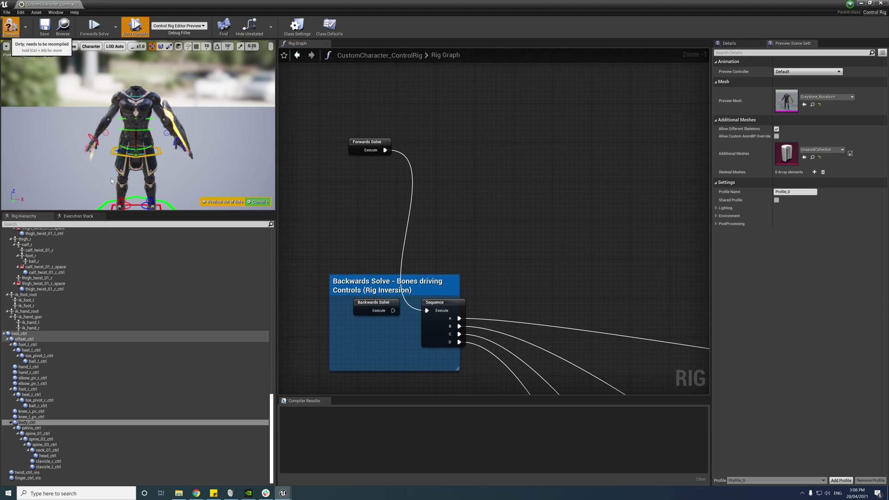
{"action": "left_click", "coordinate": [10, 26]}
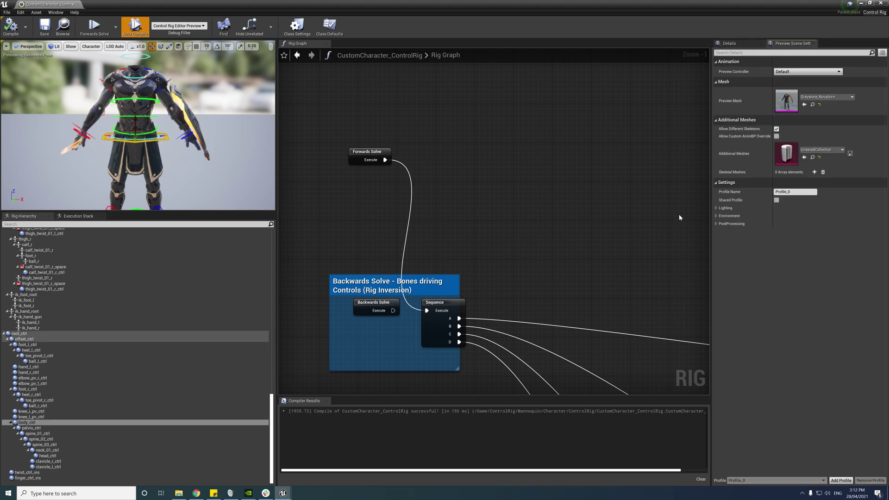
Step: Filter the rig hierarchy by ctrl, select all the controls, and set their initial transform from current
{"action": "left_click", "coordinate": [733, 45]}
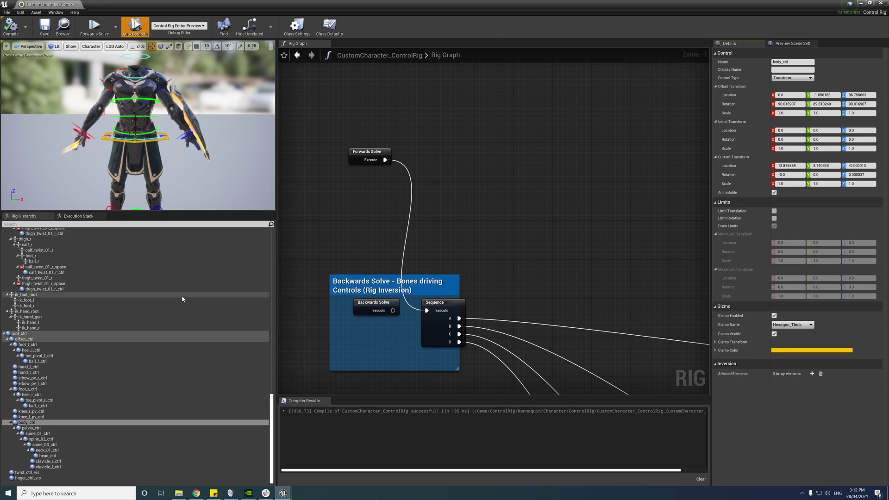
{"action": "left_click", "coordinate": [212, 224]}
{"action": "type", "text": "ctrl"}
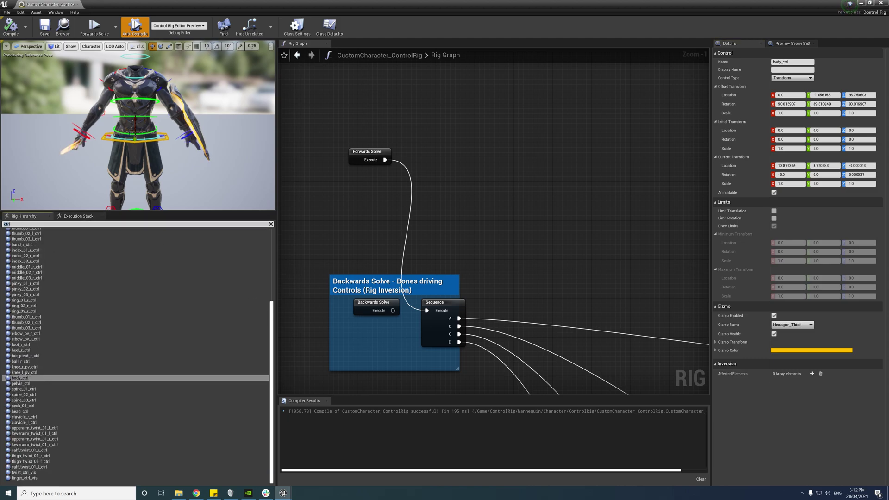
{"action": "left_click", "coordinate": [28, 479]}
{"action": "scroll", "coordinate": [95, 443], "scroll_direction": "up", "scroll_amount": 8}
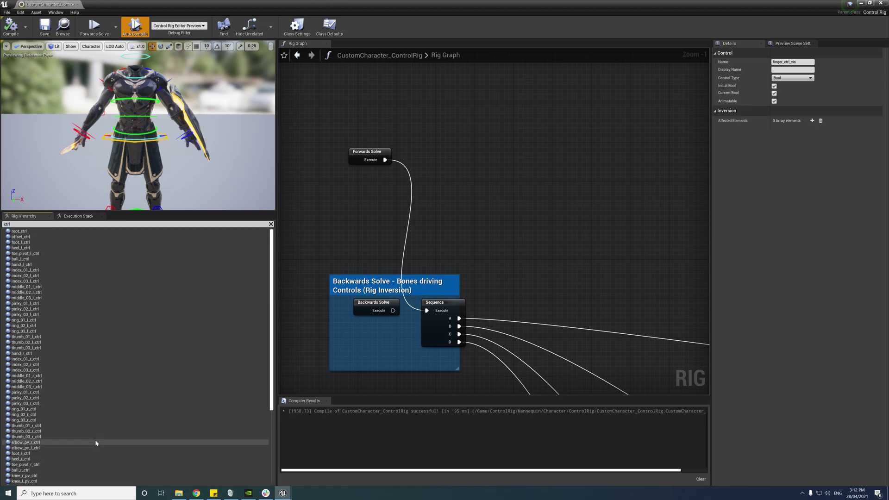
{"action": "left_click", "coordinate": [21, 232], "text": "shift"}
{"action": "right_click", "coordinate": [19, 231]}
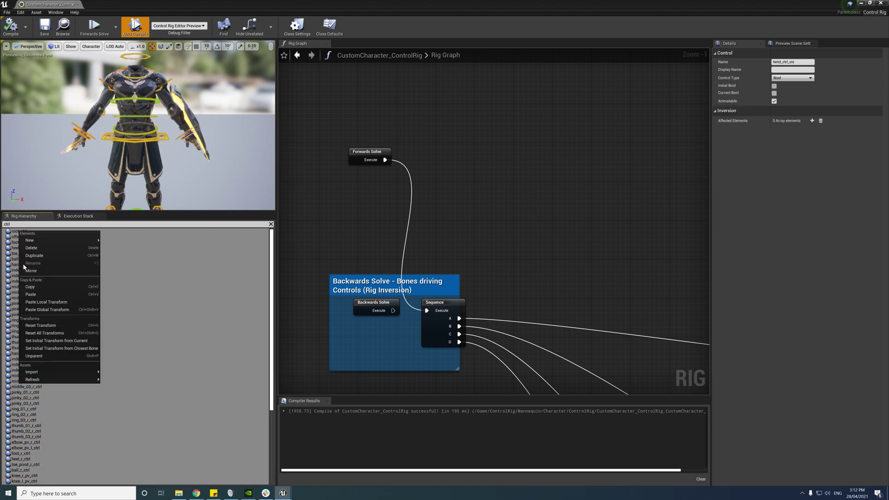
{"action": "left_click", "coordinate": [77, 342]}
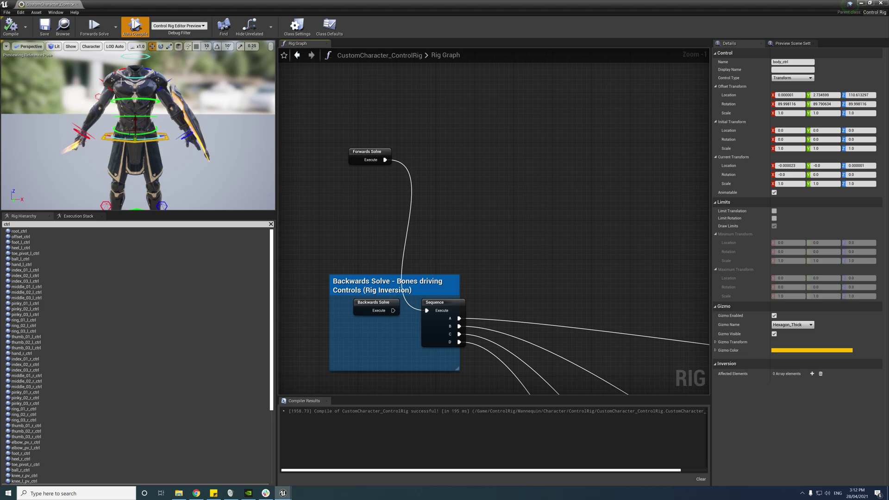
Step: Disconnect Forwards Solve from the Backwards Solve group's Sequence and reconnect the Backwards Solve node to it
{"action": "left_click", "coordinate": [383, 160], "text": "alt"}
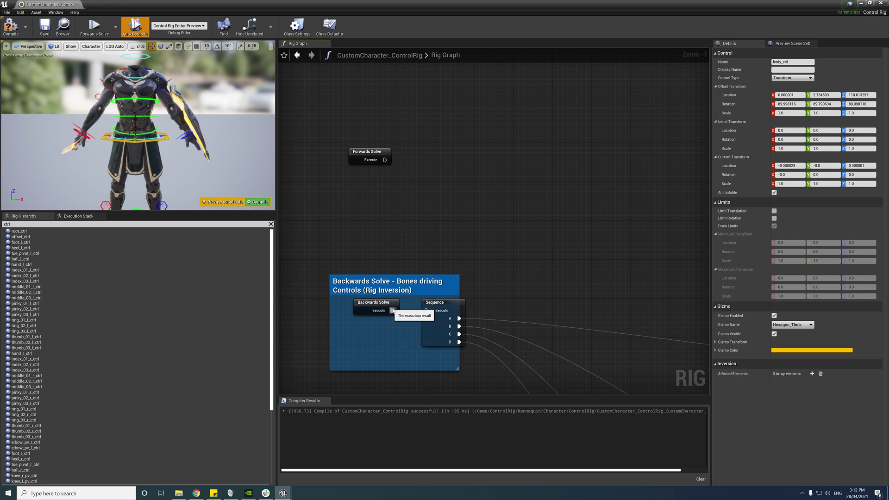
{"action": "left_click_drag", "start_coordinate": [392, 310], "coordinate": [428, 312]}
Step: Return the Forwards Solve node to its green group, connect it to the Sequence there, and compile and save the rig
{"action": "scroll", "coordinate": [422, 294], "scroll_direction": "down", "scroll_amount": 6}
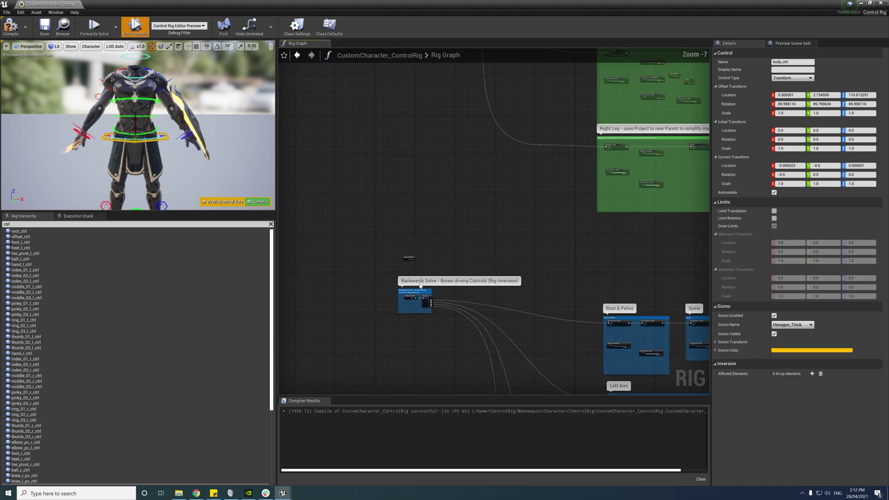
{"action": "left_click_drag", "start_coordinate": [407, 259], "coordinate": [407, 78]}
{"action": "left_click_drag", "start_coordinate": [401, 39], "coordinate": [404, 68]}
{"action": "right_click_drag", "start_coordinate": [420, 130], "coordinate": [404, 273]}
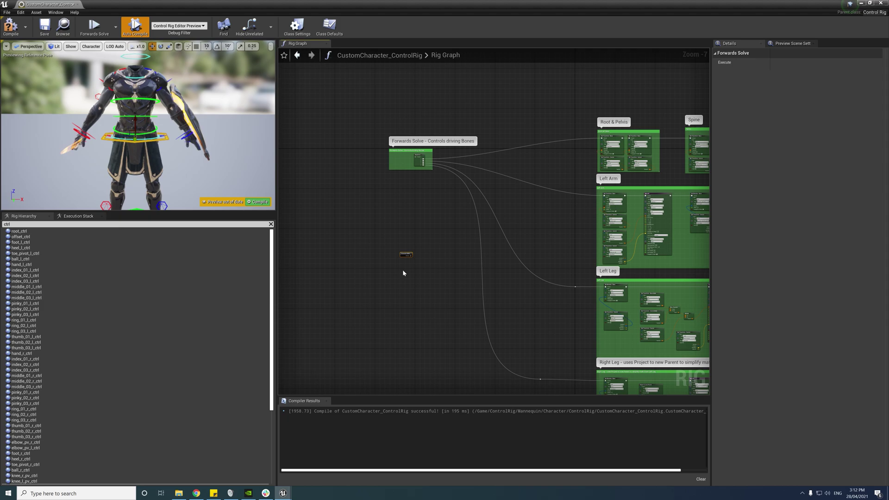
{"action": "scroll", "coordinate": [393, 160], "scroll_direction": "up", "scroll_amount": 7}
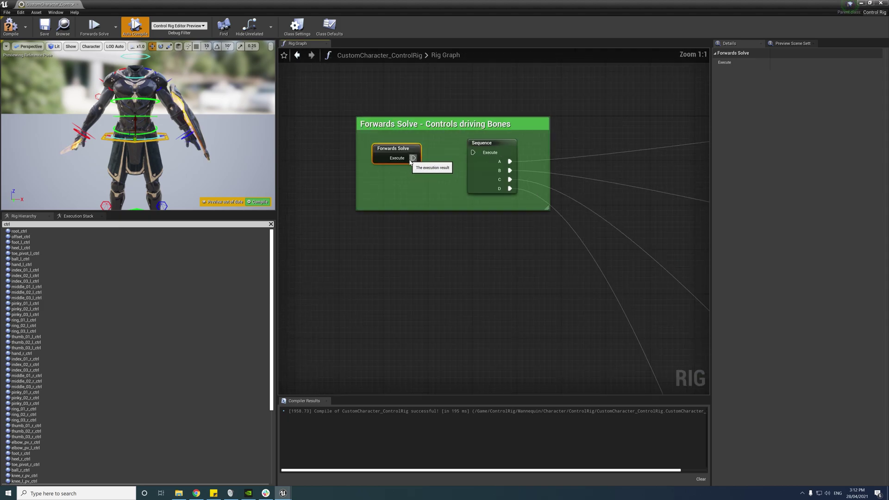
{"action": "left_click_drag", "start_coordinate": [414, 158], "coordinate": [472, 154]}
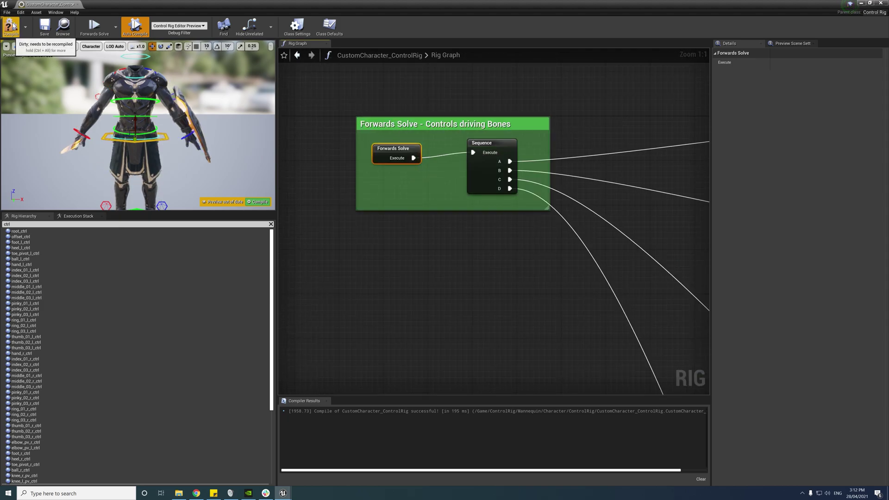
{"action": "left_click", "coordinate": [45, 34]}
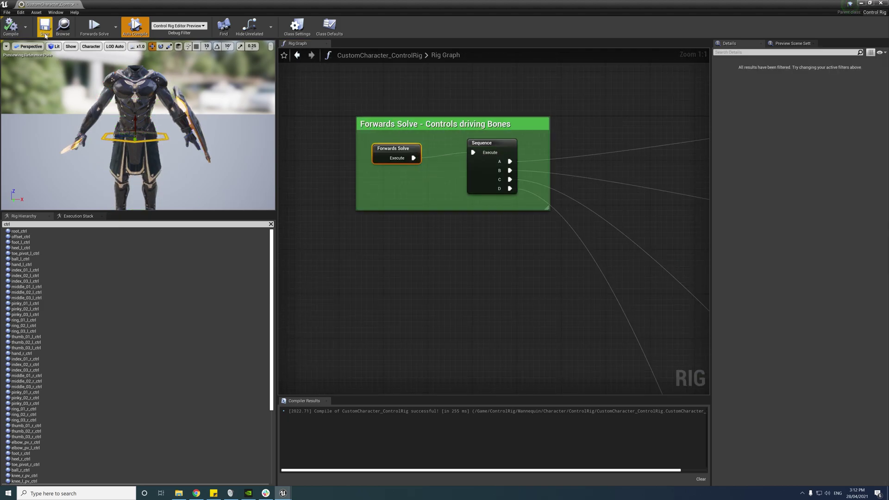
Step: Test the rig by lowering body_ctrl and moving hand_r_ctrl in the preview
{"action": "left_click", "coordinate": [109, 139]}
{"action": "left_click_drag", "start_coordinate": [135, 123], "coordinate": [135, 148]}
{"action": "left_click", "coordinate": [87, 137]}
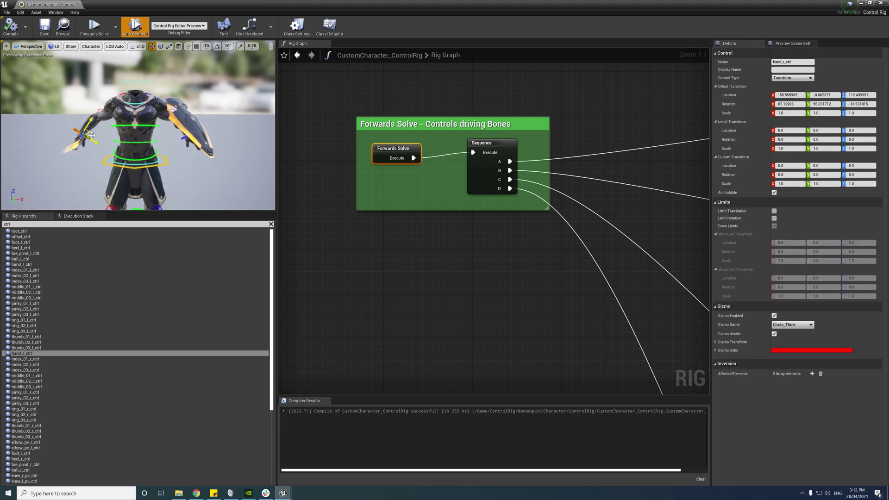
{"action": "left_click_drag", "start_coordinate": [89, 133], "coordinate": [103, 147]}
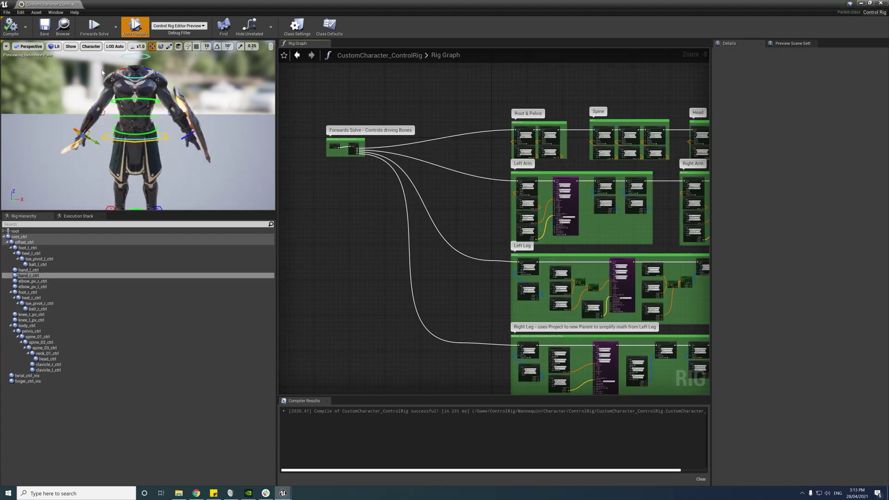
Step: Set the preview's bone drawing to All Hierarchy and raise hand_l_ctrl to test how the arm follows
{"action": "left_click", "coordinate": [90, 46]}
{"action": "mouse_move", "coordinate": [92, 76]}
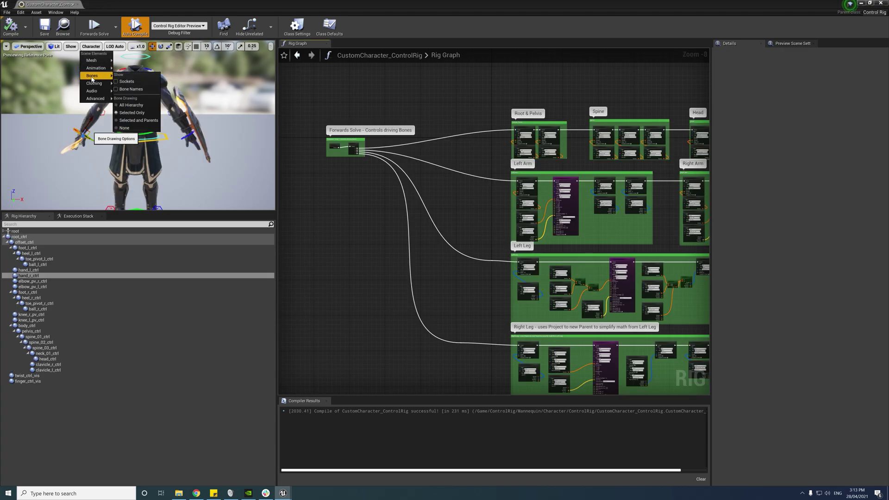
{"action": "left_click", "coordinate": [131, 105]}
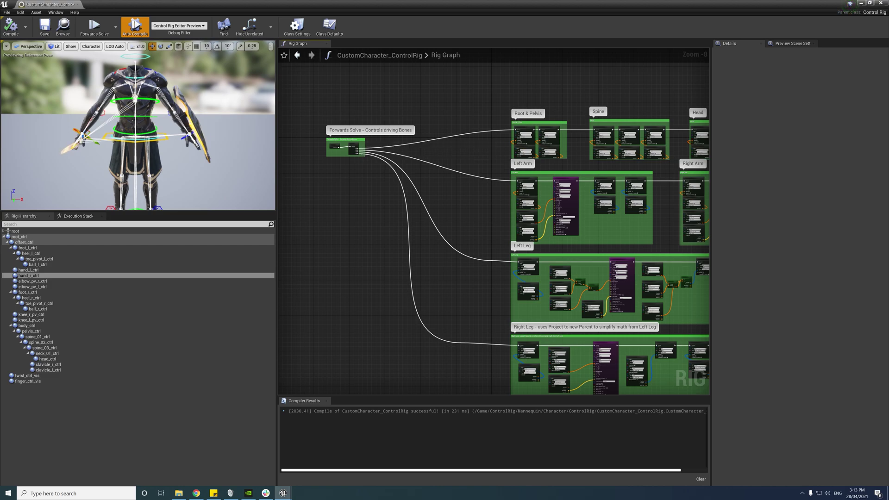
{"action": "left_click", "coordinate": [187, 138]}
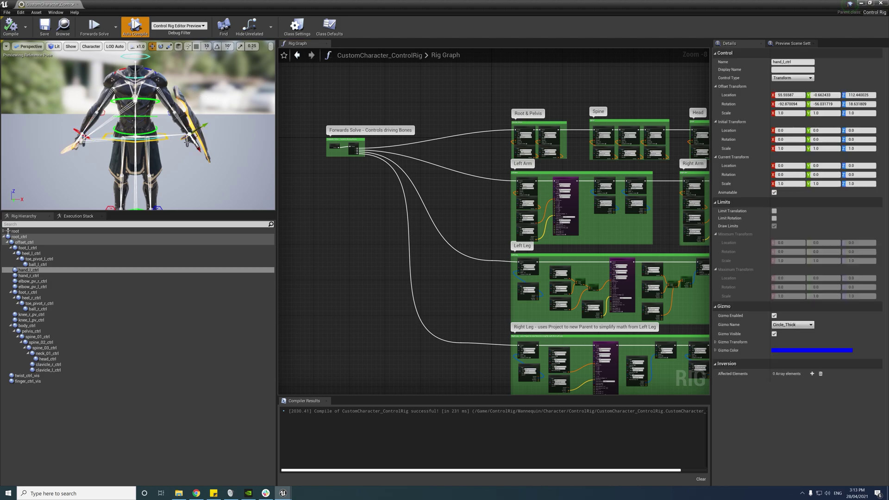
{"action": "left_click_drag", "start_coordinate": [196, 134], "coordinate": [207, 88]}
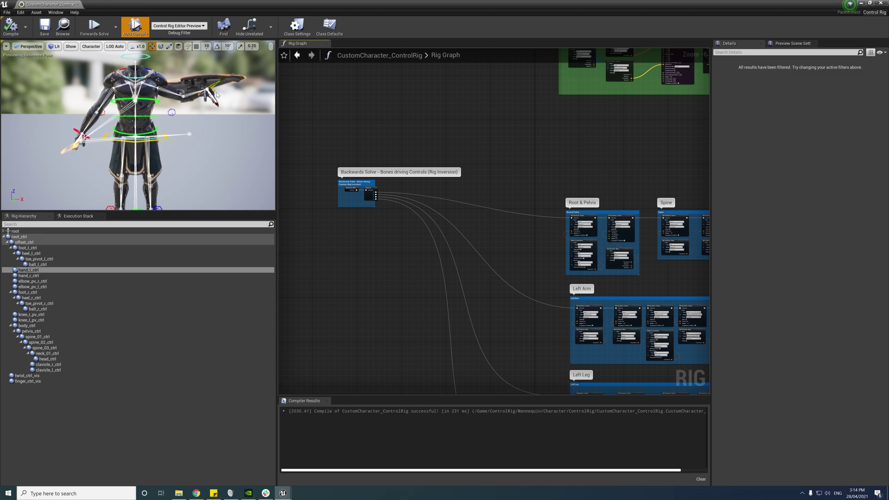
Step: Review the Backwards Solve group's connections in the rig graph and test raising hand_r_ctrl in the preview
{"action": "scroll", "coordinate": [435, 268], "scroll_direction": "down", "scroll_amount": 6}
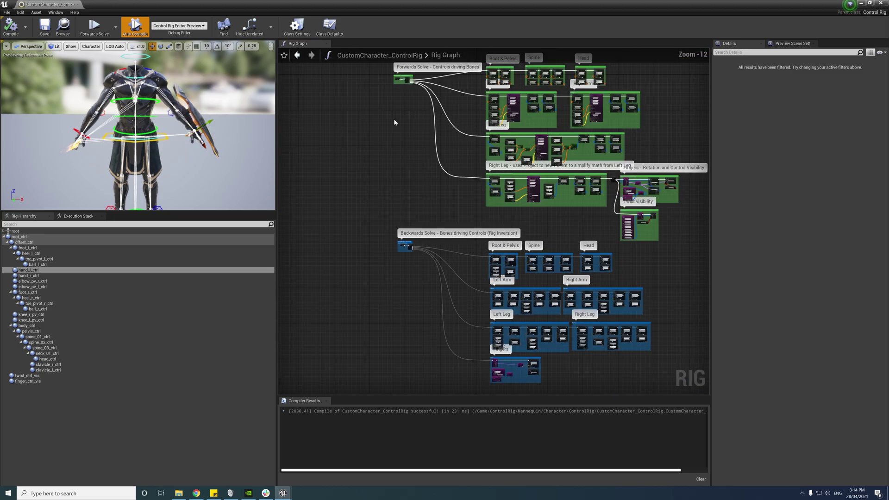
{"action": "right_click_drag", "start_coordinate": [384, 70], "coordinate": [381, 113]}
{"action": "scroll", "coordinate": [384, 303], "scroll_direction": "up", "scroll_amount": 6}
{"action": "right_click_drag", "start_coordinate": [510, 249], "coordinate": [451, 240]}
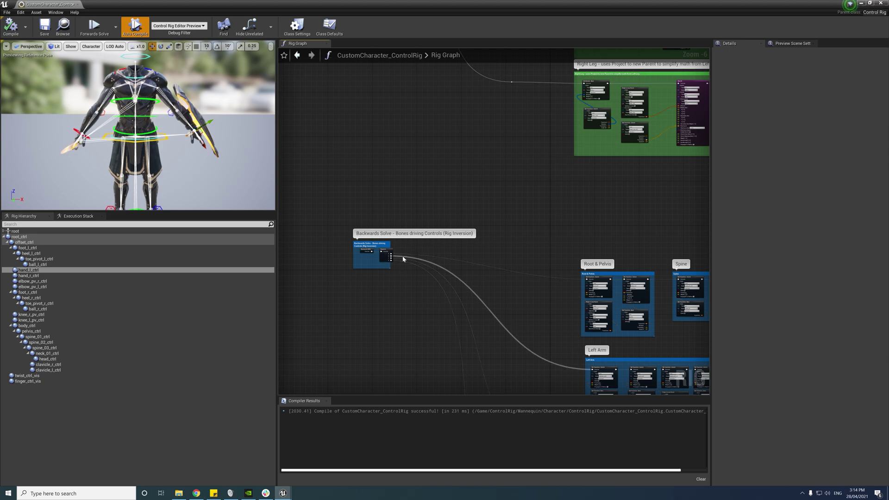
{"action": "right_click_drag", "start_coordinate": [435, 227], "coordinate": [445, 184]}
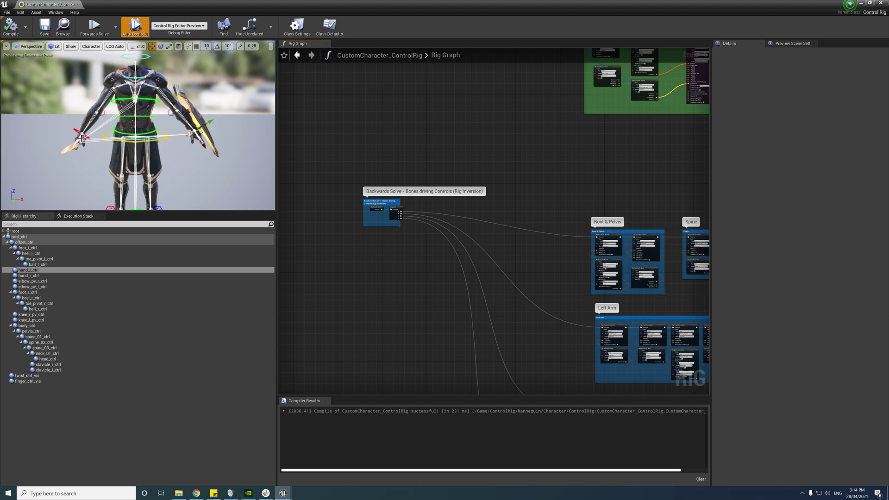
{"action": "left_click", "coordinate": [81, 138]}
{"action": "left_click_drag", "start_coordinate": [93, 137], "coordinate": [68, 89]}
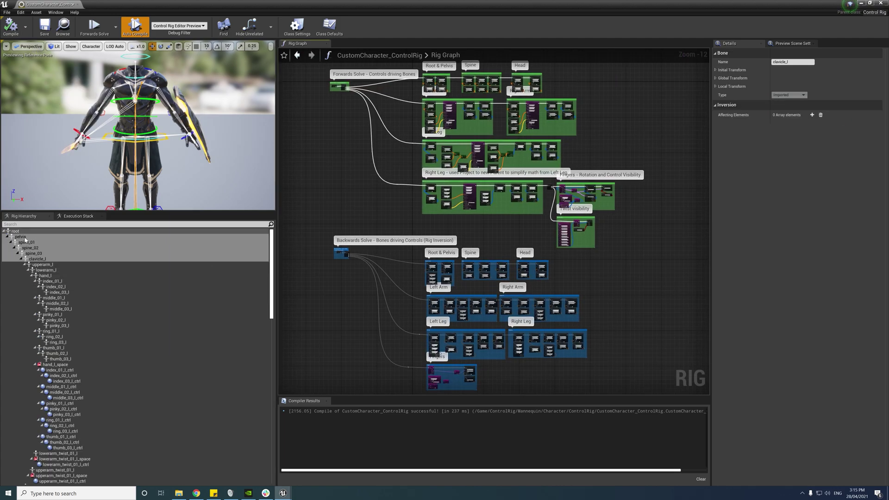
Step: Examine the pelvis to spine_03 bones in the rig hierarchy and the bones and controls referenced by the Left Arm nodes
{"action": "left_click", "coordinate": [33, 253], "text": "shift"}
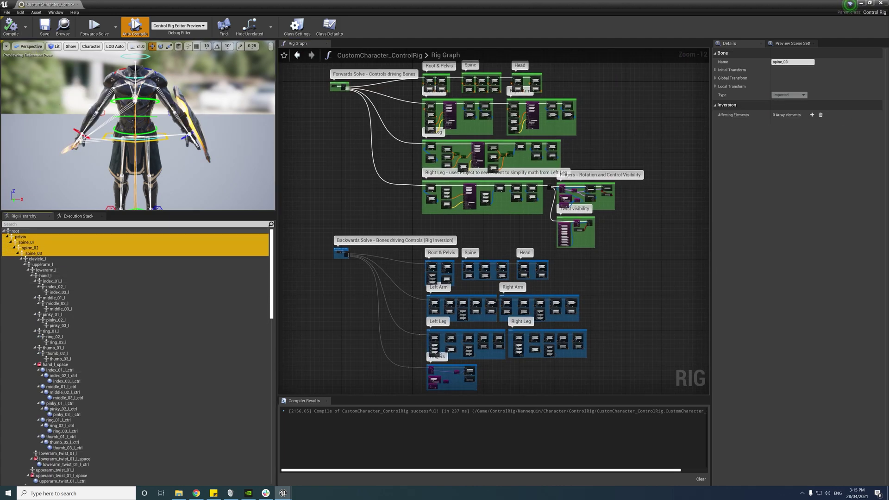
{"action": "left_click", "coordinate": [26, 241], "text": "shift"}
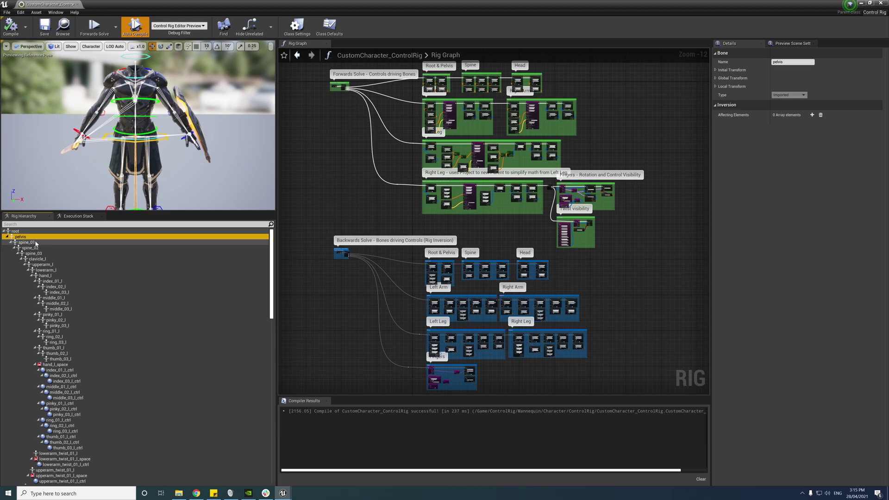
{"action": "scroll", "coordinate": [404, 132], "scroll_direction": "up", "scroll_amount": 9}
{"action": "right_click_drag", "start_coordinate": [334, 141], "coordinate": [352, 230]}
{"action": "right_click_drag", "start_coordinate": [355, 115], "coordinate": [322, 168]}
{"action": "scroll", "coordinate": [395, 152], "scroll_direction": "up", "scroll_amount": 2}
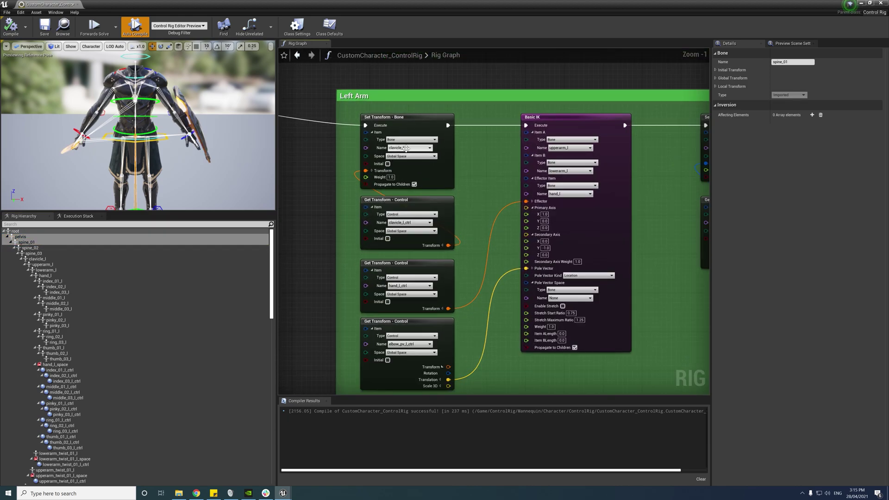
{"action": "scroll", "coordinate": [457, 267], "scroll_direction": "down", "scroll_amount": 6}
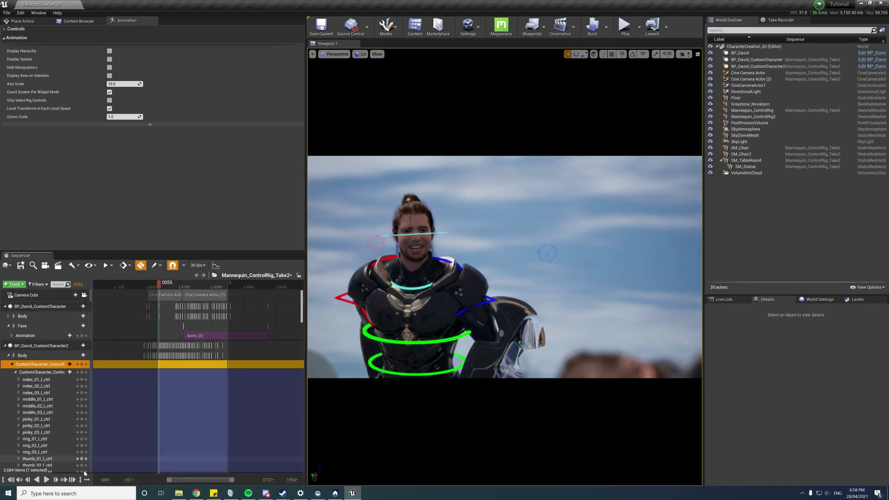
Step: Play the Mannequin_ControlRig_Take2 sequence in the level editor's Sequencer and return the playhead to about frame 59
{"action": "left_click", "coordinate": [46, 480]}
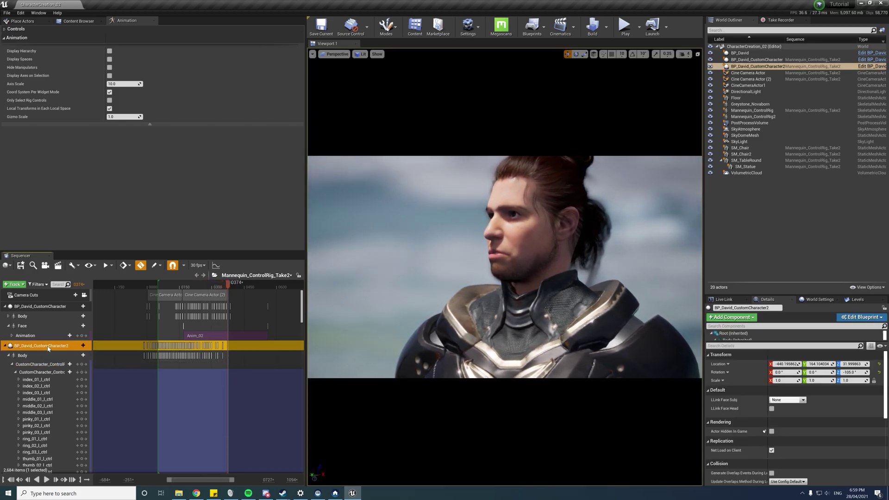
{"action": "left_click", "coordinate": [163, 286]}
{"action": "left_click_drag", "start_coordinate": [162, 287], "coordinate": [160, 286]}
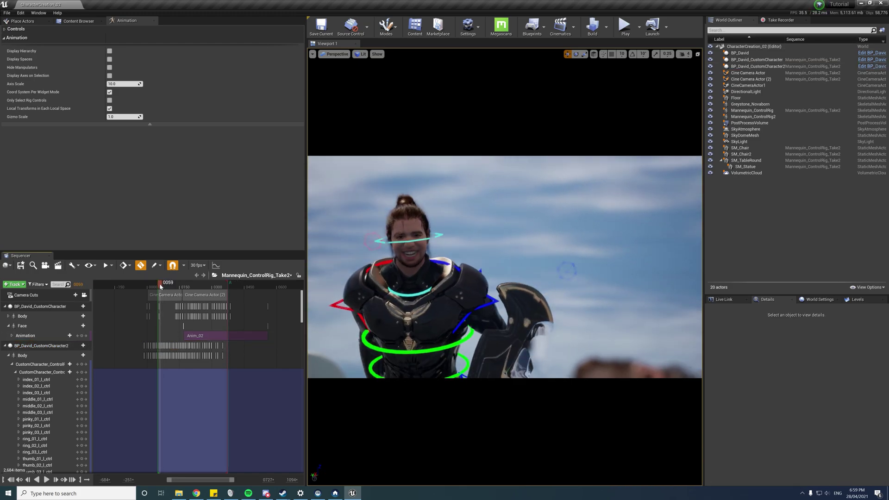
Step: Collapse the Control Rig track under BP_David_CustomCharacter2's Body, clear the selection and try hiding the rig manipulators
{"action": "left_click", "coordinate": [463, 297]}
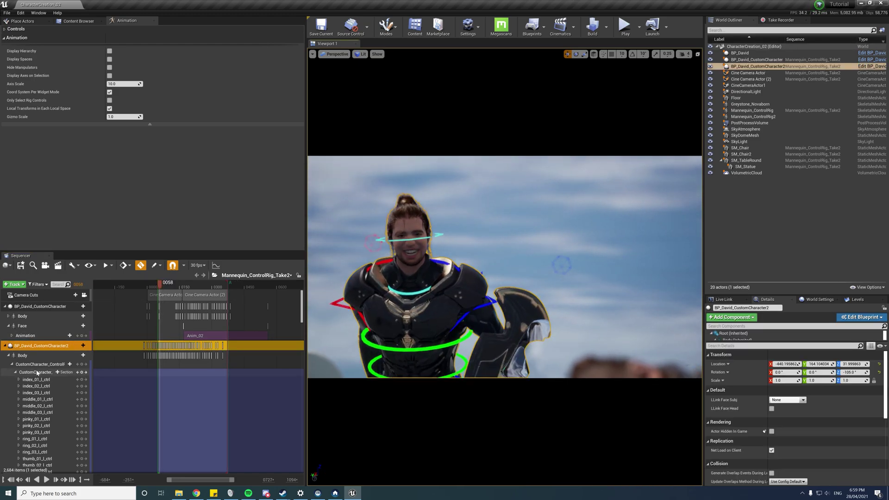
{"action": "left_click", "coordinate": [18, 365]}
{"action": "left_click", "coordinate": [12, 364]}
{"action": "left_click", "coordinate": [22, 356]}
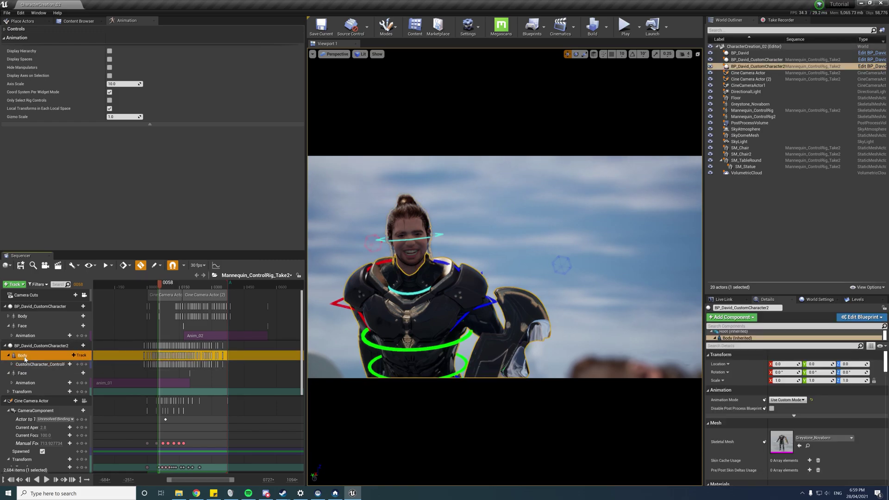
{"action": "key", "text": "Escape"}
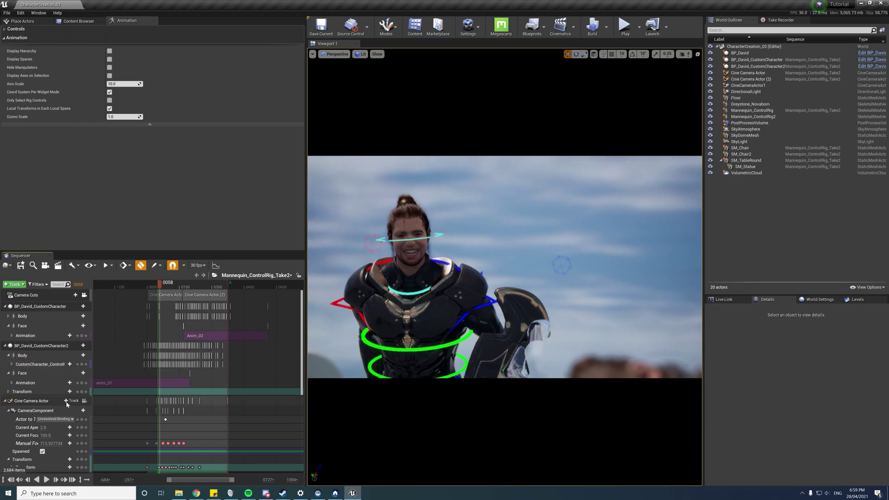
{"action": "left_click", "coordinate": [109, 67]}
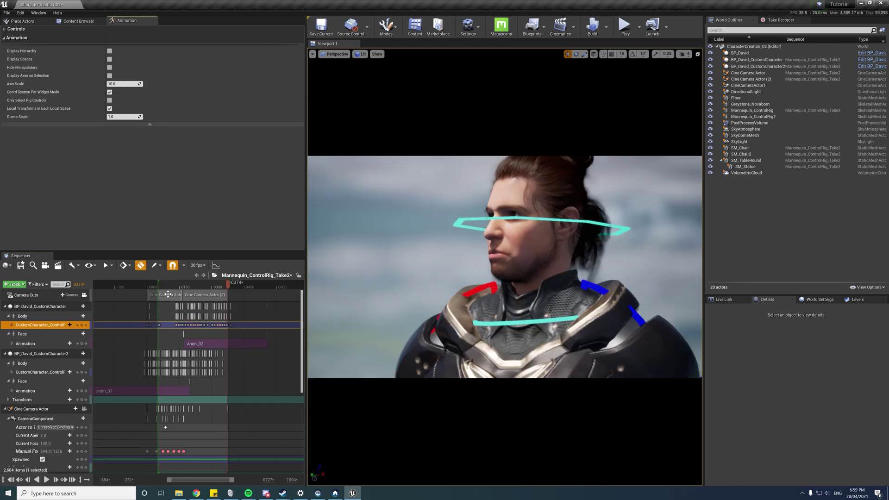
Step: Move the playhead back to frame 42 and replay the character animation from there
{"action": "left_click", "coordinate": [161, 286]}
{"action": "left_click_drag", "start_coordinate": [161, 285], "coordinate": [156, 285]}
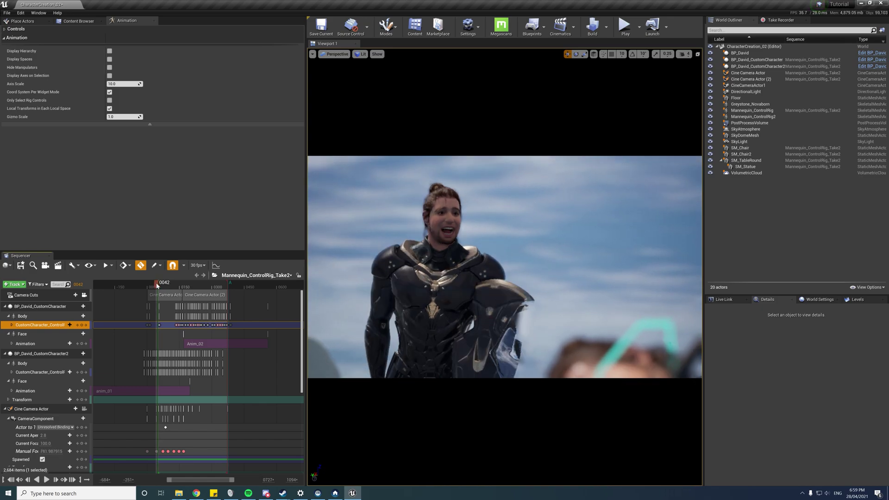
{"action": "key", "text": "space"}
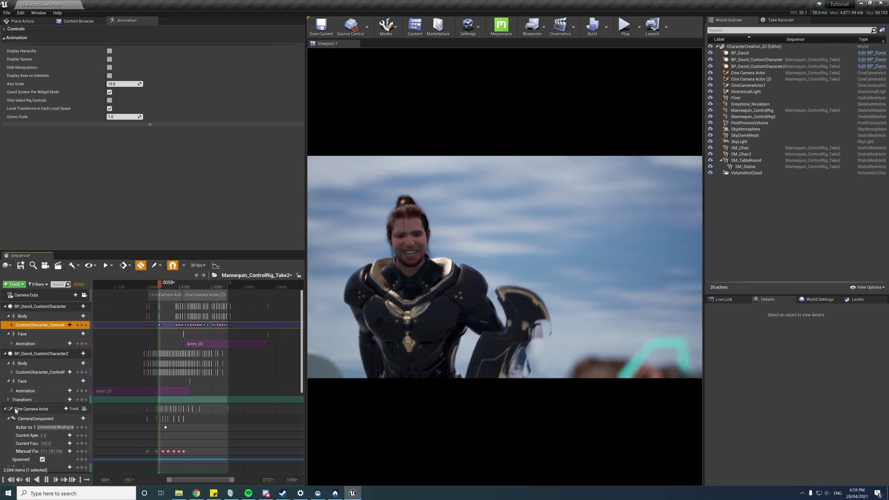